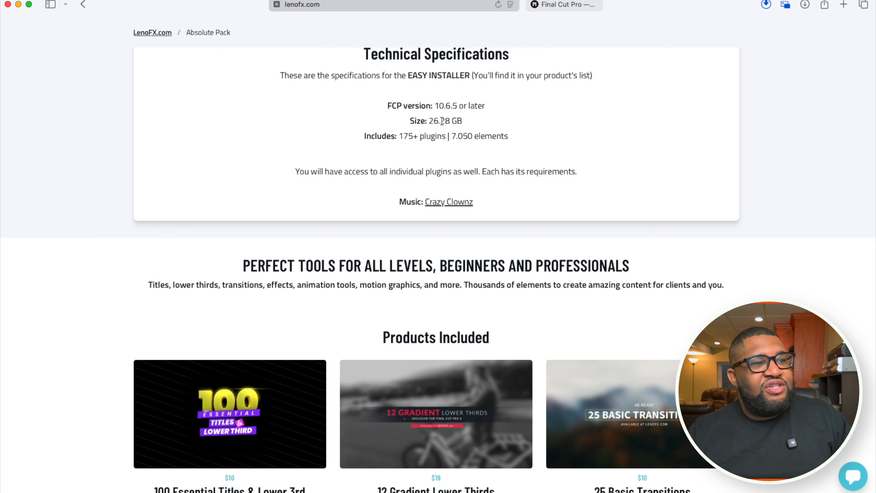
{"action": "scroll", "coordinate": [442, 121], "scroll_direction": "down", "scroll_amount": 15}
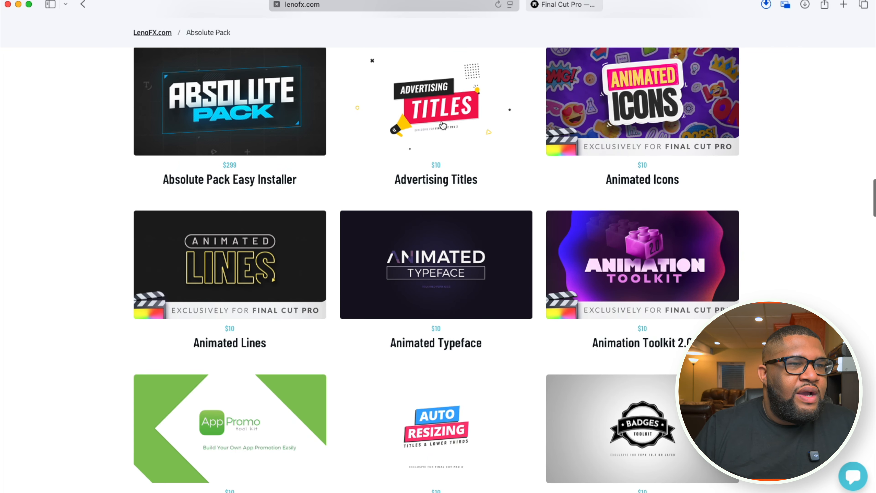
{"action": "scroll", "coordinate": [443, 126], "scroll_direction": "up", "scroll_amount": 15}
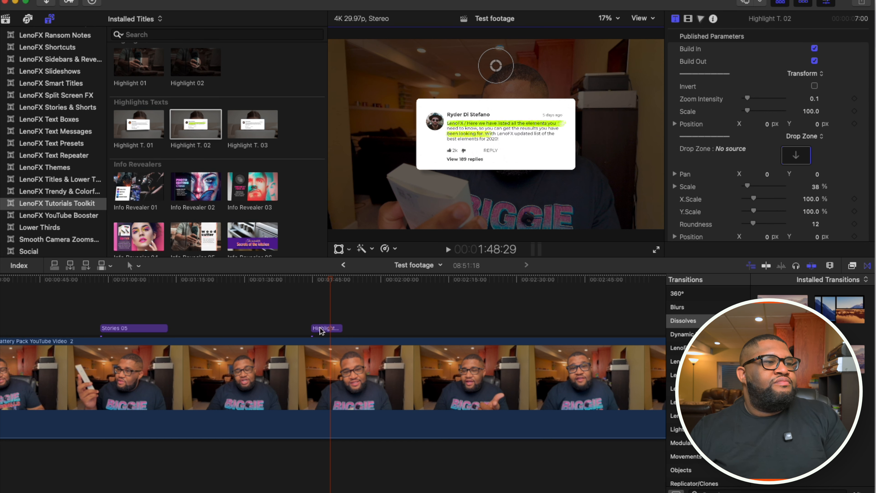
- Delete the Highlight T. 02 title from above the footage on the timeline
{"action": "left_click", "coordinate": [330, 330]}
{"action": "key", "text": "Delete"}
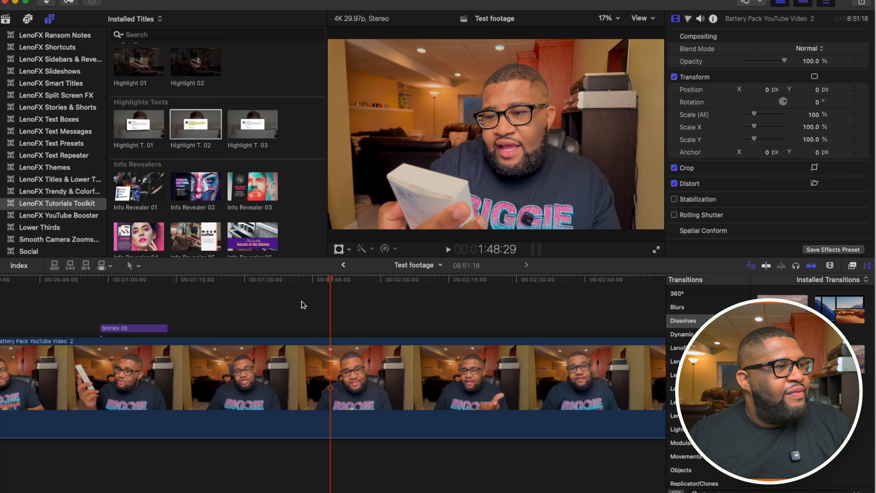
- Add the Call to Action 18 title from LenoFX YouTube Booster above the footage at 1:44:15 and play it back
{"action": "scroll", "coordinate": [88, 238], "scroll_direction": "down", "scroll_amount": 5}
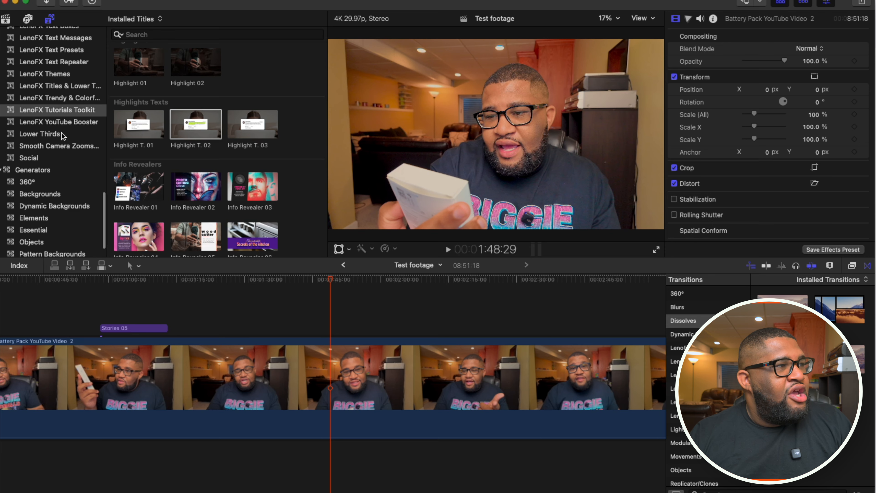
{"action": "left_click", "coordinate": [57, 122]}
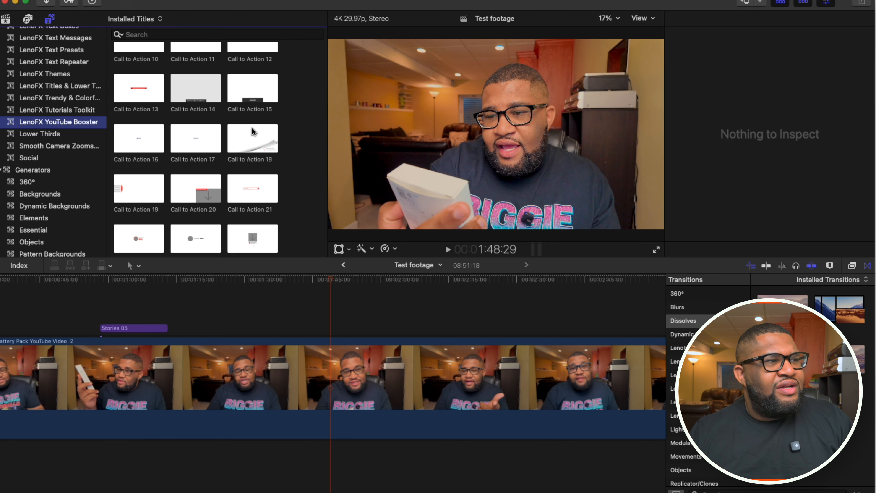
{"action": "left_click_drag", "start_coordinate": [251, 134], "coordinate": [310, 302]}
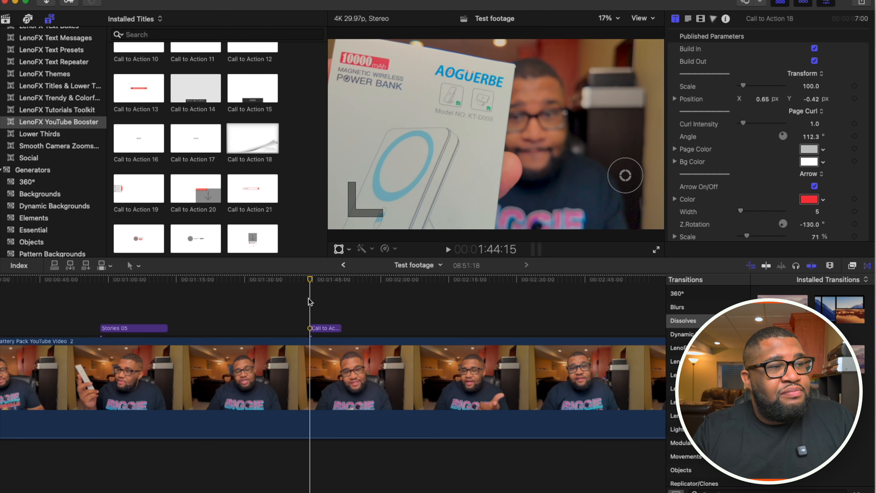
{"action": "key", "text": "space"}
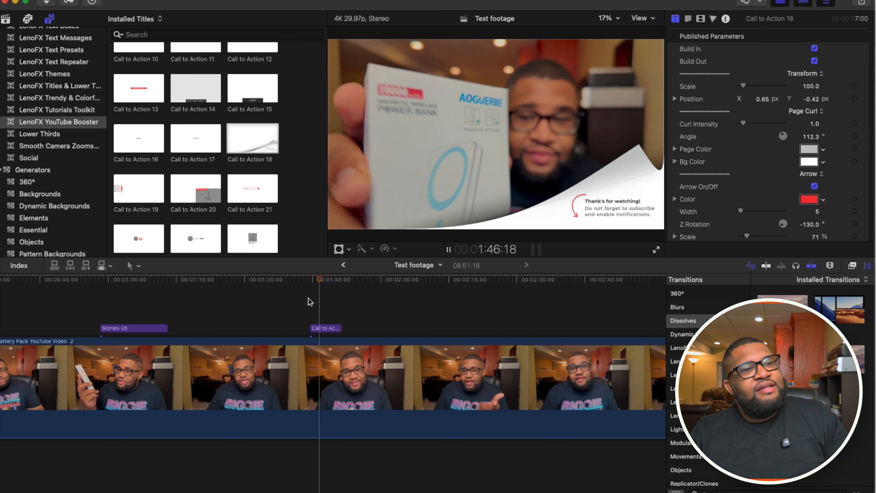
{"action": "key", "text": "space"}
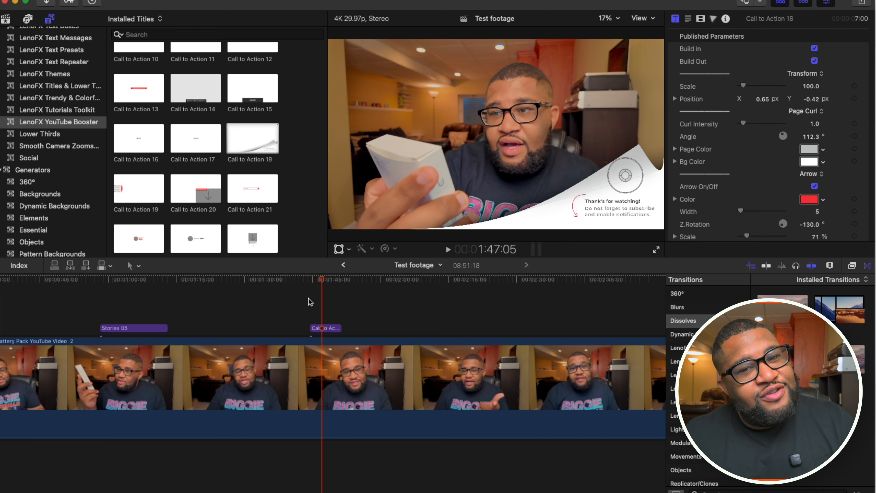
{"action": "left_click", "coordinate": [308, 298]}
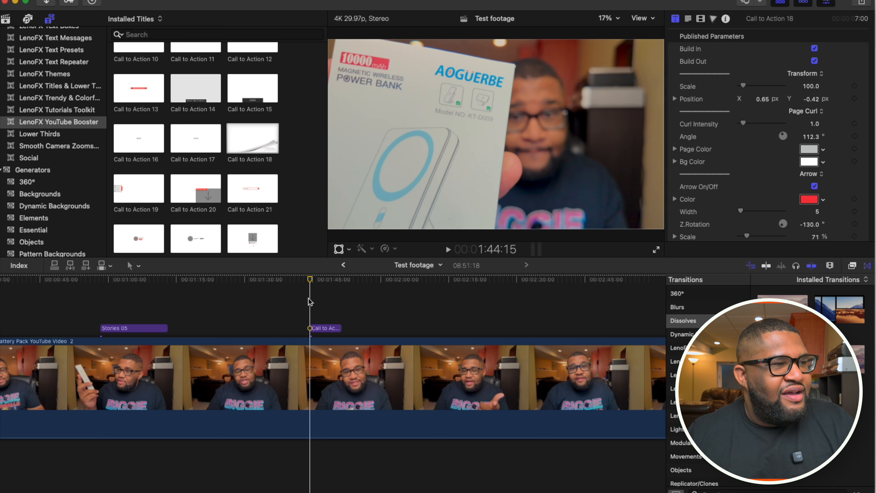
{"action": "key", "text": "space"}
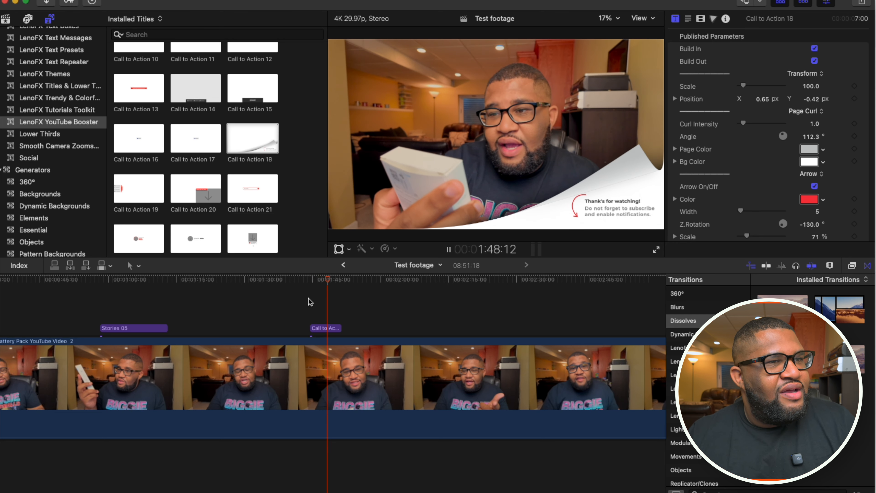
{"action": "key", "text": "space"}
- Move the Call to Action title to X 0.68, Y -0.43 px and set its Text 1 to "Hey are you subscribed yet?"
{"action": "left_click", "coordinate": [320, 330]}
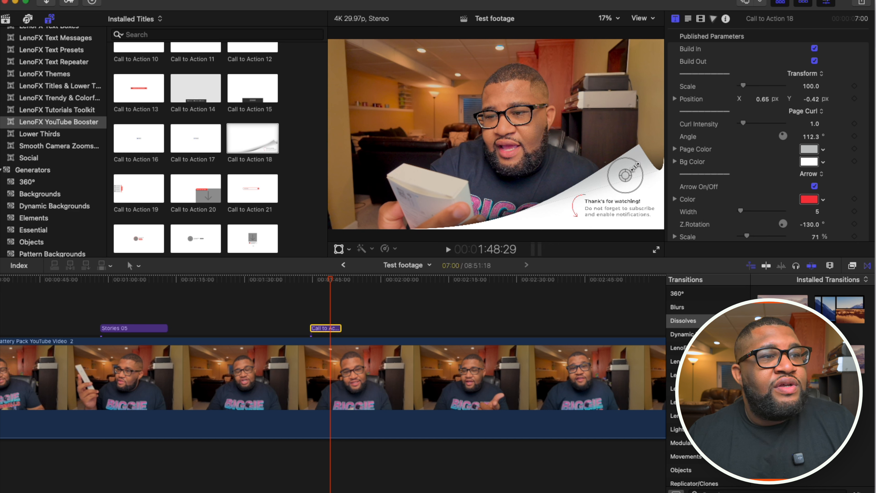
{"action": "left_click_drag", "start_coordinate": [625, 176], "coordinate": [631, 177]}
{"action": "scroll", "coordinate": [700, 176], "scroll_direction": "down", "scroll_amount": 10}
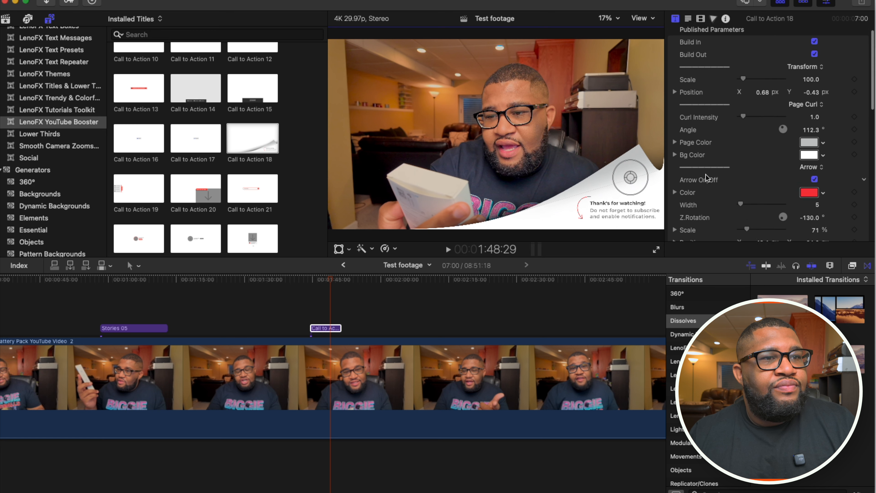
{"action": "left_click", "coordinate": [784, 138]}
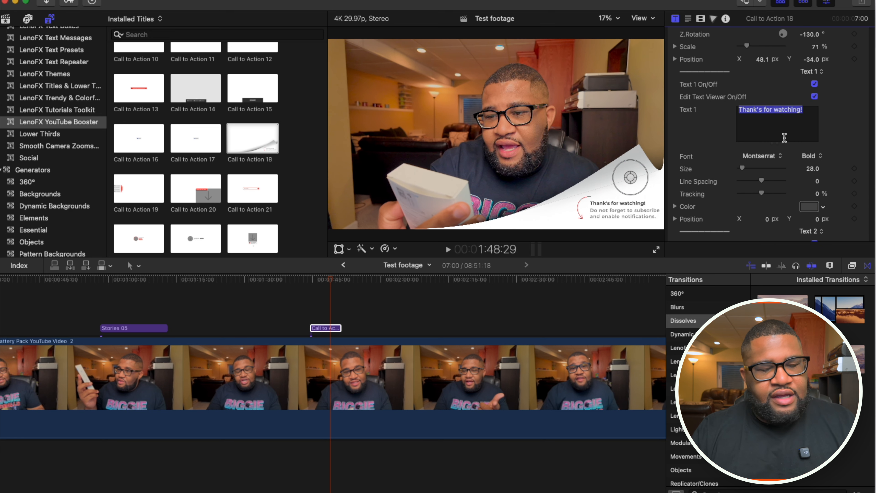
{"action": "type", "text": "Hey are you subscribed yet?"}
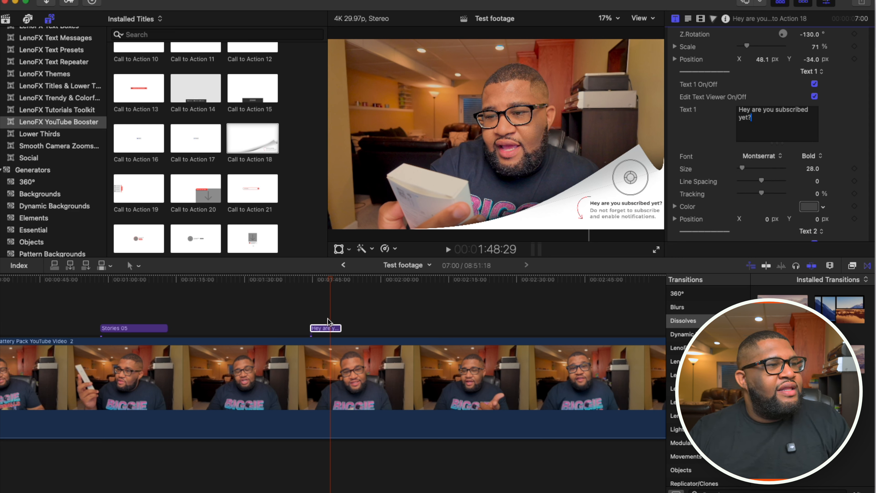
- Delete the Call to Action title, and preview End Screen 03 placed above the footage at 1:54:12
{"action": "key", "text": "Delete"}
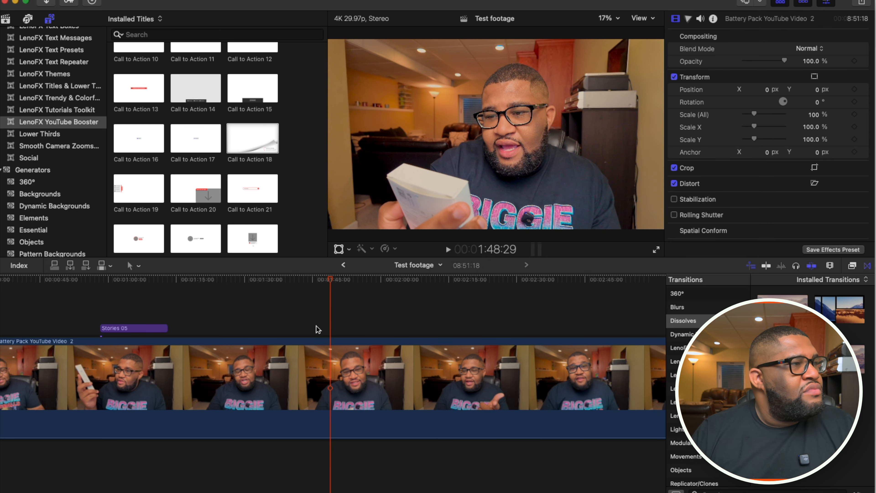
{"action": "scroll", "coordinate": [288, 137], "scroll_direction": "down", "scroll_amount": 10}
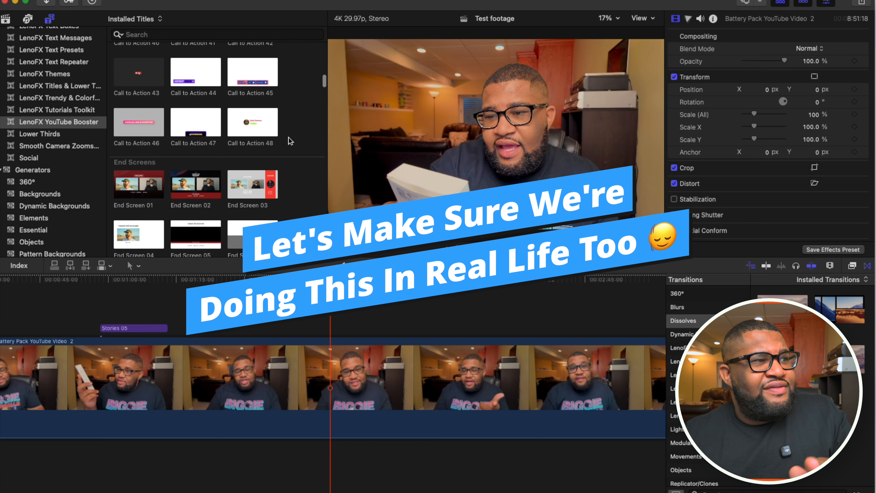
{"action": "left_click_drag", "start_coordinate": [255, 186], "coordinate": [352, 311]}
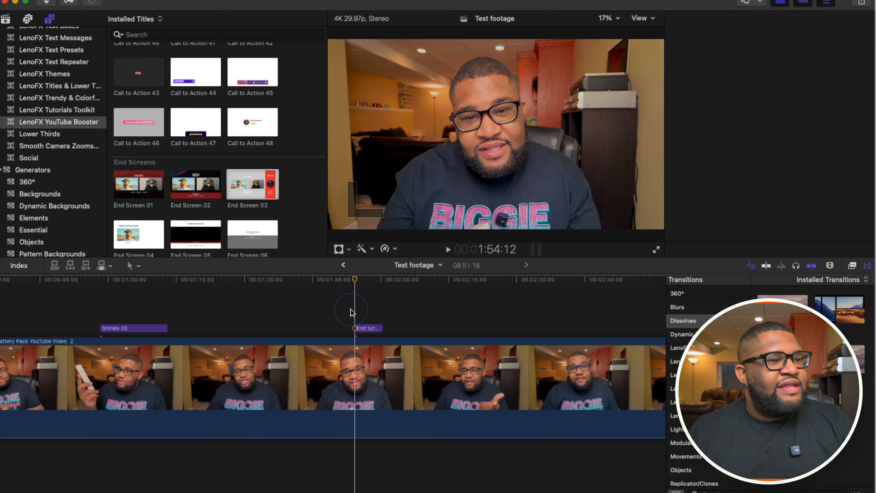
{"action": "key", "text": "space"}
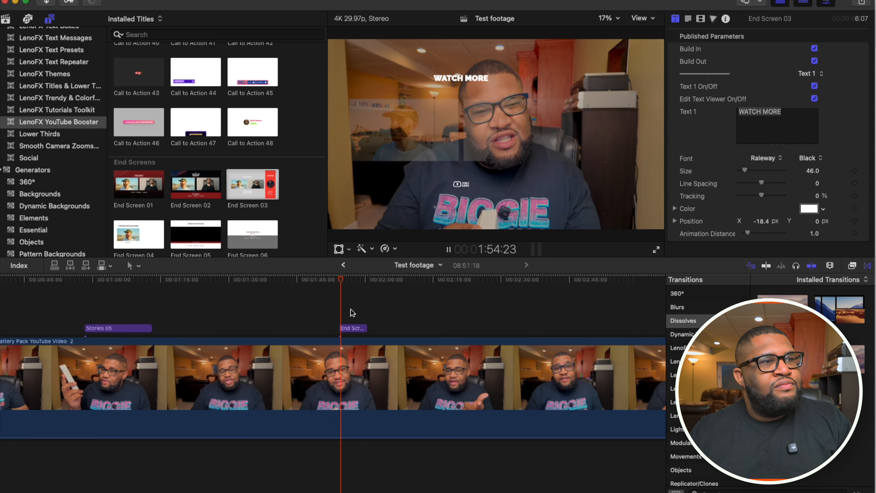
{"action": "key", "text": "space"}
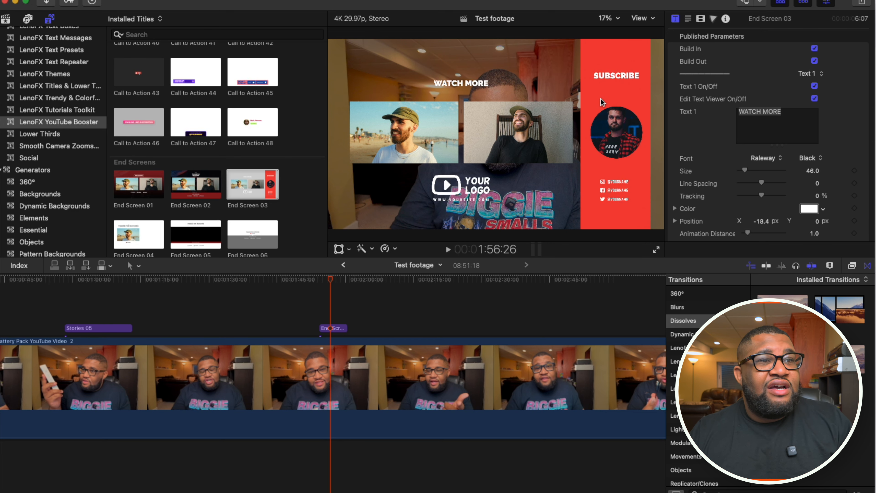
- Look through the YouTube Booster titles as far as the Openers, and delete the End Screen 03 title from the timeline
{"action": "scroll", "coordinate": [305, 146], "scroll_direction": "down", "scroll_amount": 10}
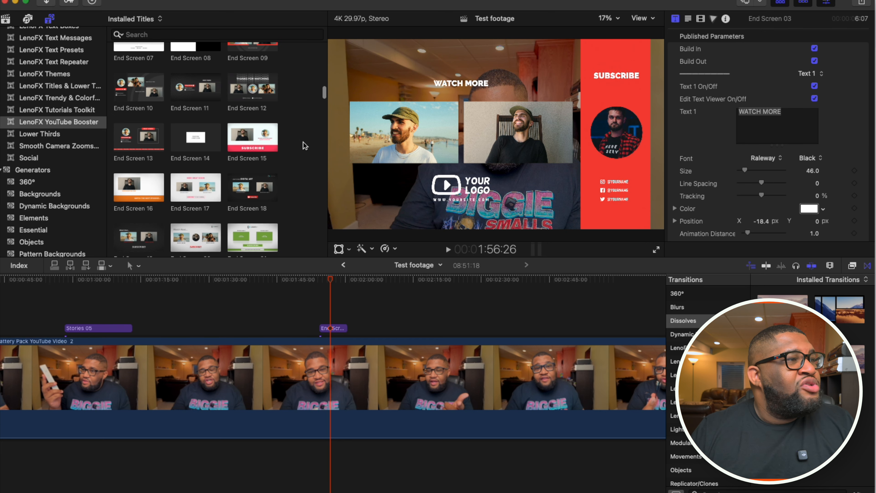
{"action": "scroll", "coordinate": [305, 145], "scroll_direction": "down", "scroll_amount": 10}
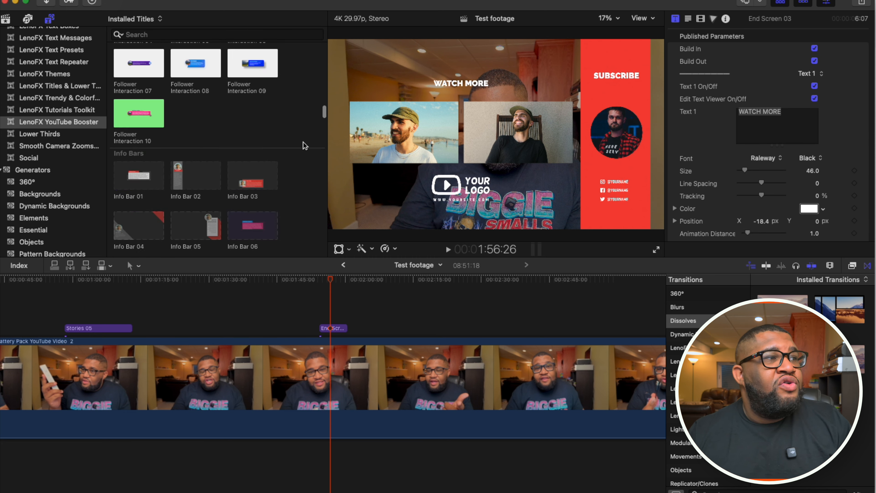
{"action": "scroll", "coordinate": [305, 146], "scroll_direction": "down", "scroll_amount": 10}
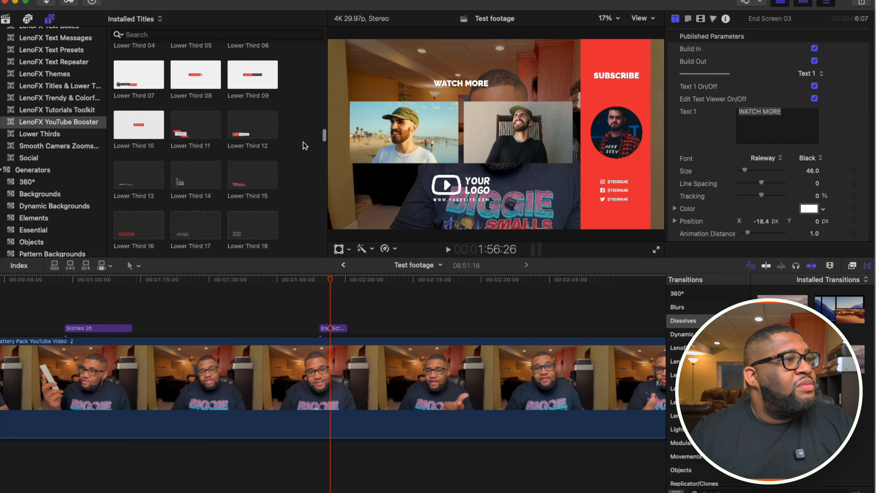
{"action": "scroll", "coordinate": [305, 145], "scroll_direction": "down", "scroll_amount": 3}
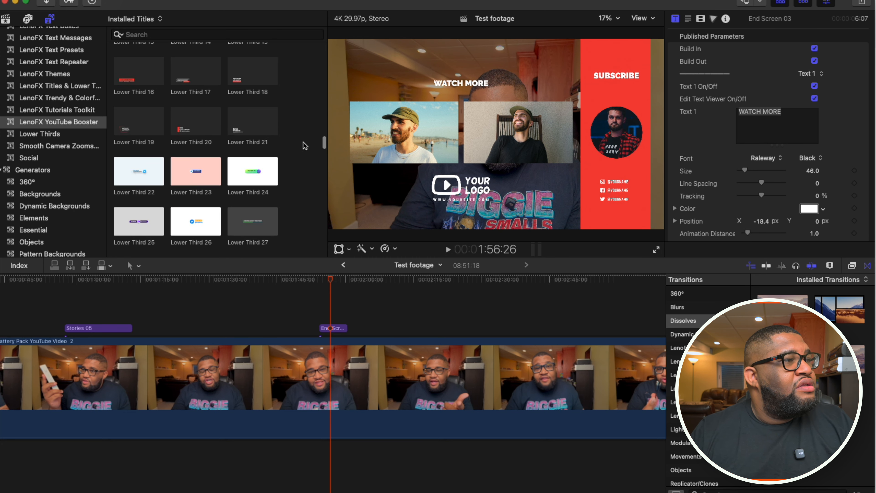
{"action": "scroll", "coordinate": [305, 146], "scroll_direction": "down", "scroll_amount": 6}
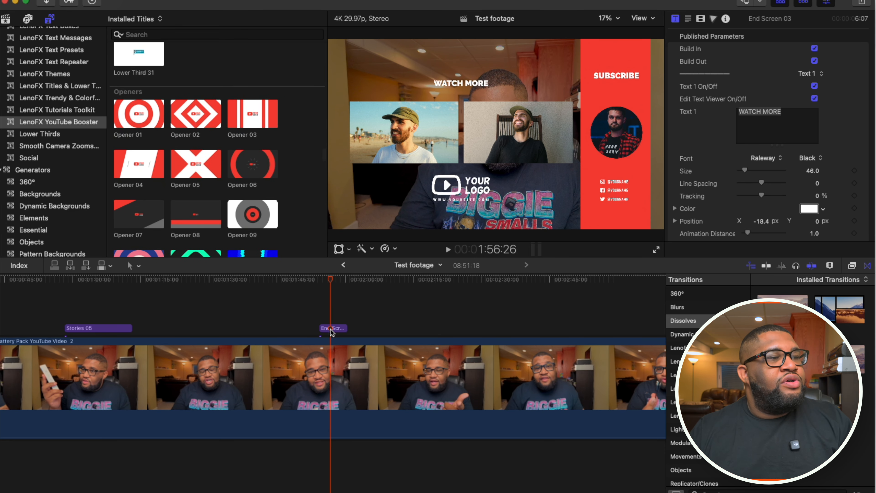
{"action": "key", "text": "Delete"}
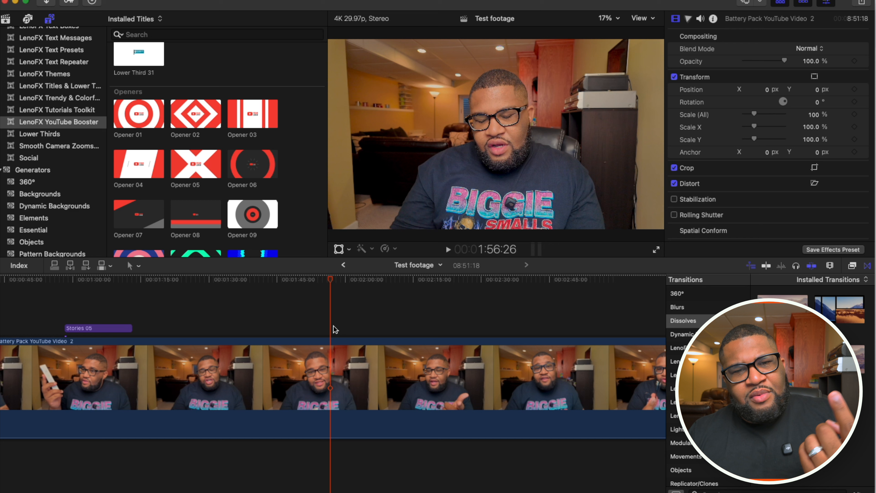
- Preview the Opener 01 title on the timeline above the footage, and delete it
{"action": "left_click_drag", "start_coordinate": [150, 124], "coordinate": [265, 312]}
{"action": "left_click", "coordinate": [261, 304]}
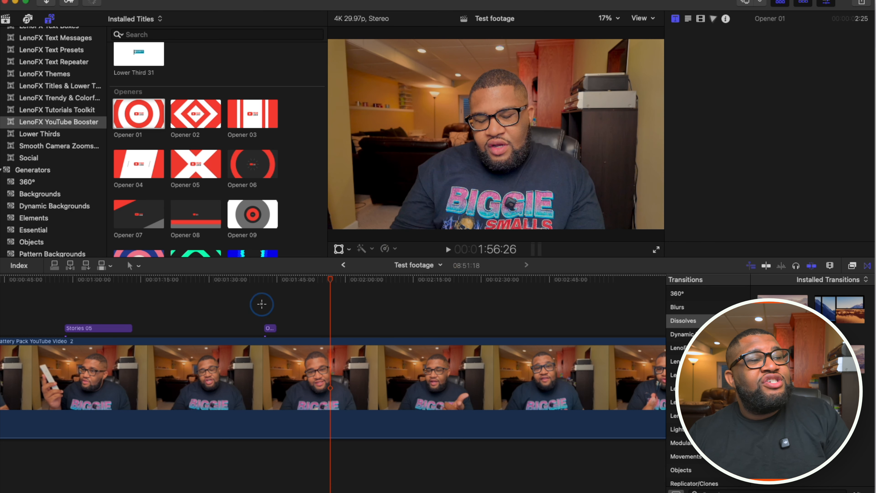
{"action": "key", "text": "space"}
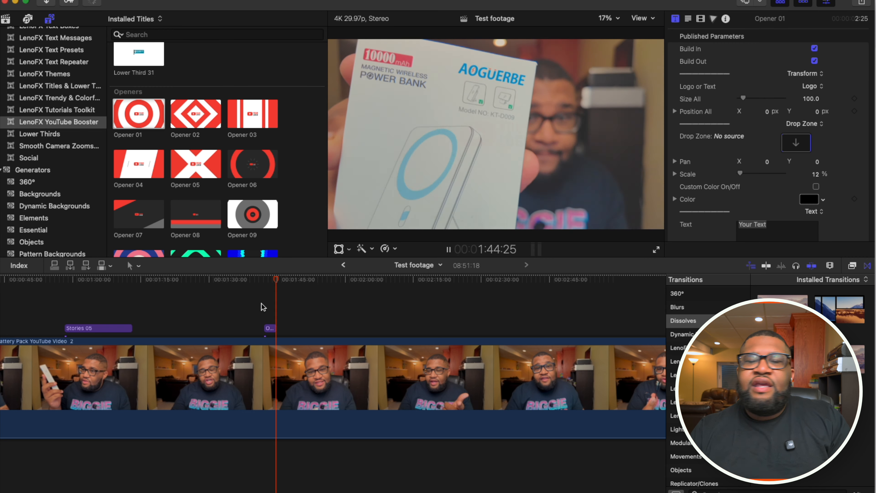
{"action": "key", "text": "space"}
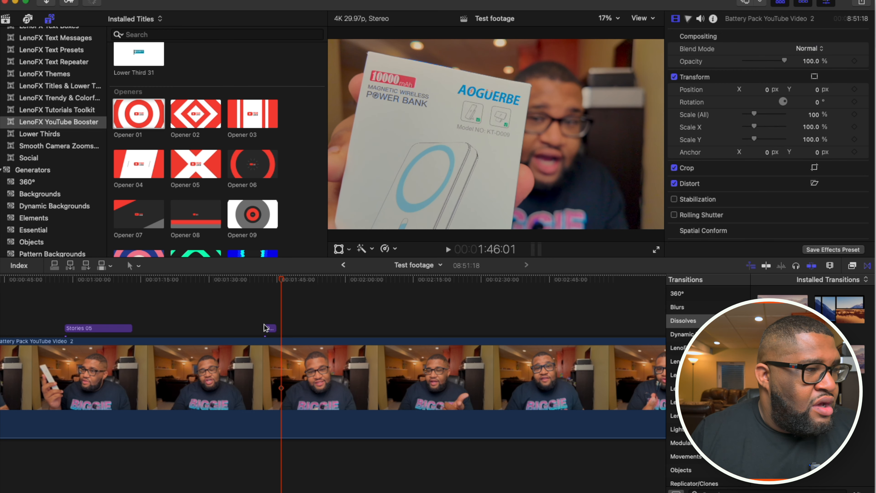
{"action": "left_click", "coordinate": [271, 330]}
{"action": "key", "text": "Delete"}
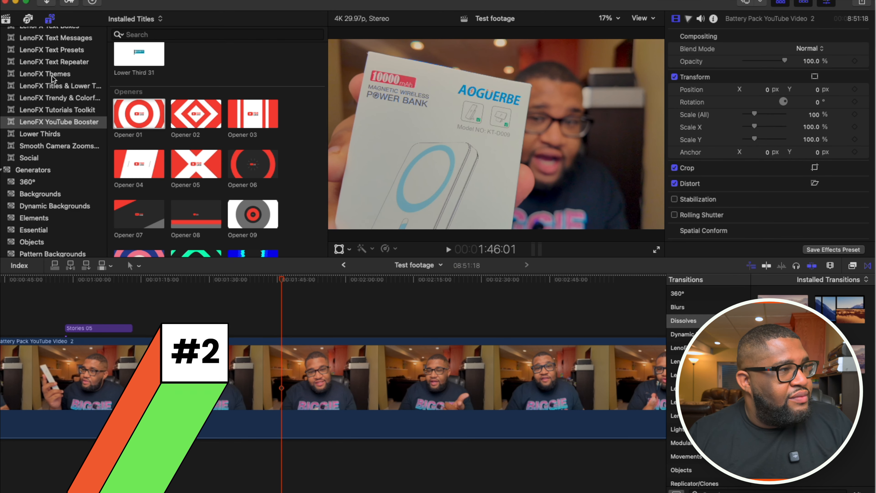
- Preview Picture in Picture 02 from the LenoFX Tutorials Toolkit above the footage at 2:00:08, and delete it
{"action": "left_click", "coordinate": [61, 109]}
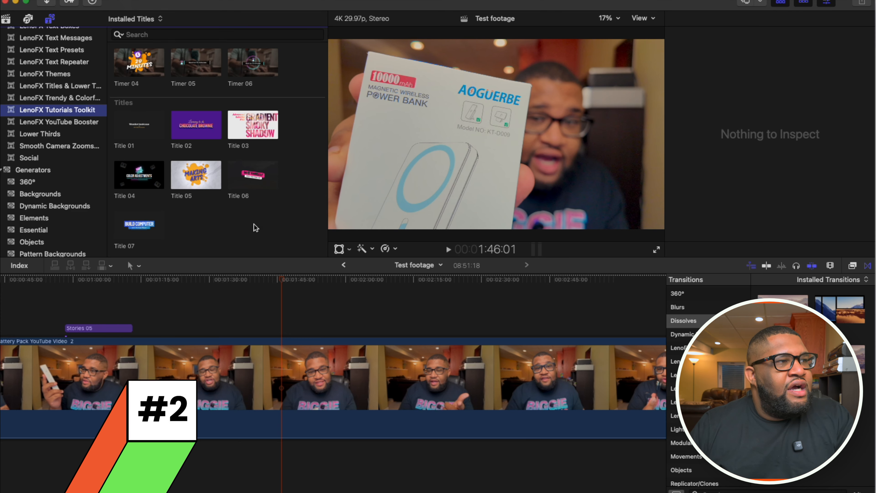
{"action": "scroll", "coordinate": [252, 231], "scroll_direction": "down", "scroll_amount": 10}
{"action": "scroll", "coordinate": [251, 231], "scroll_direction": "up", "scroll_amount": 3}
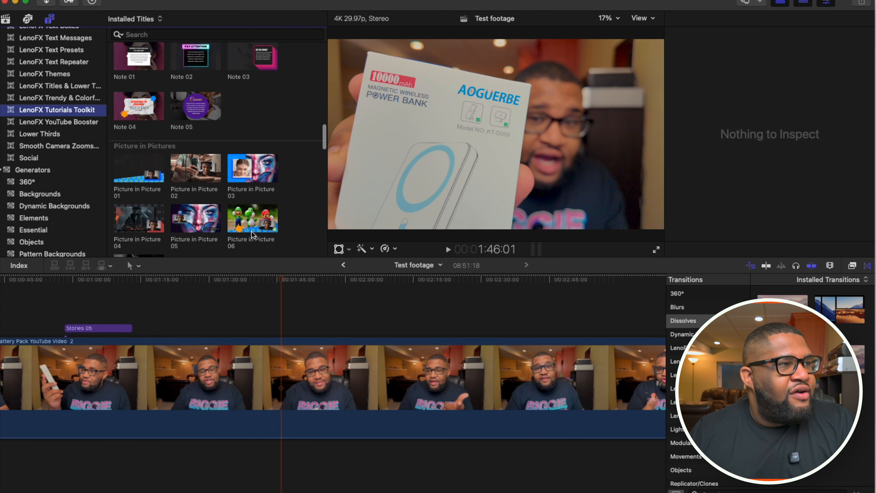
{"action": "left_click_drag", "start_coordinate": [196, 168], "coordinate": [347, 300]}
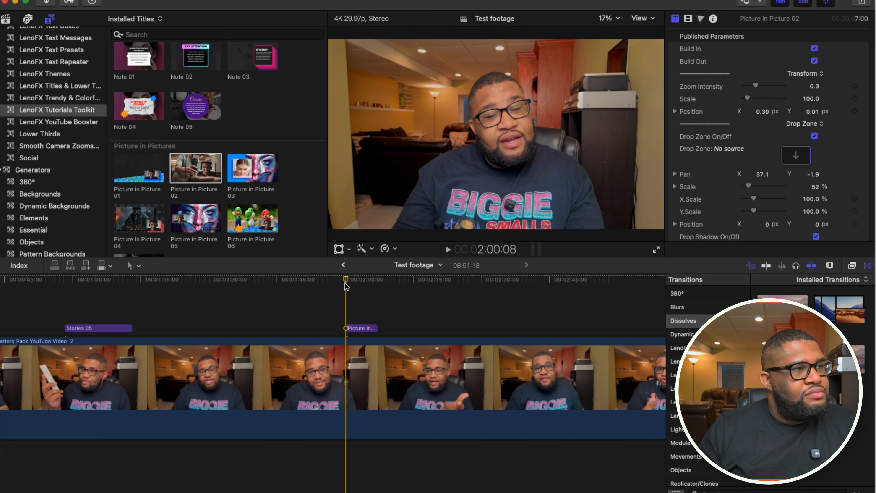
{"action": "key", "text": "space"}
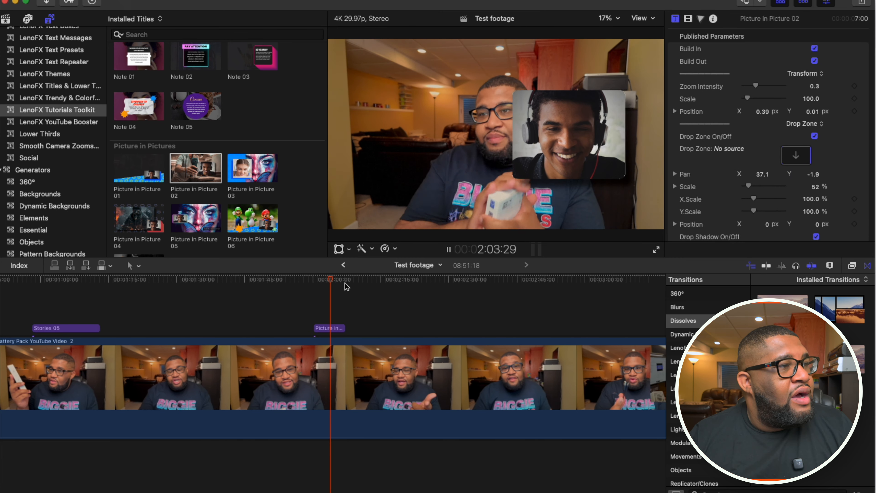
{"action": "key", "text": "space"}
{"action": "left_click", "coordinate": [317, 328]}
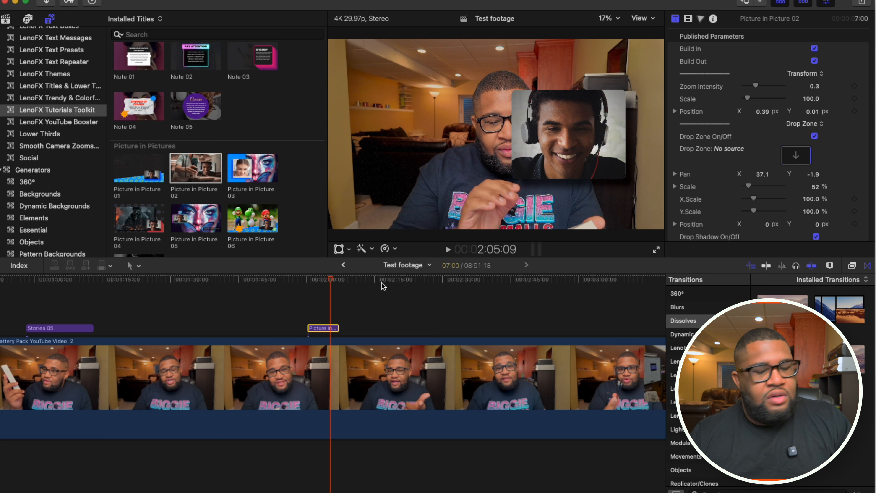
{"action": "key", "text": "Delete"}
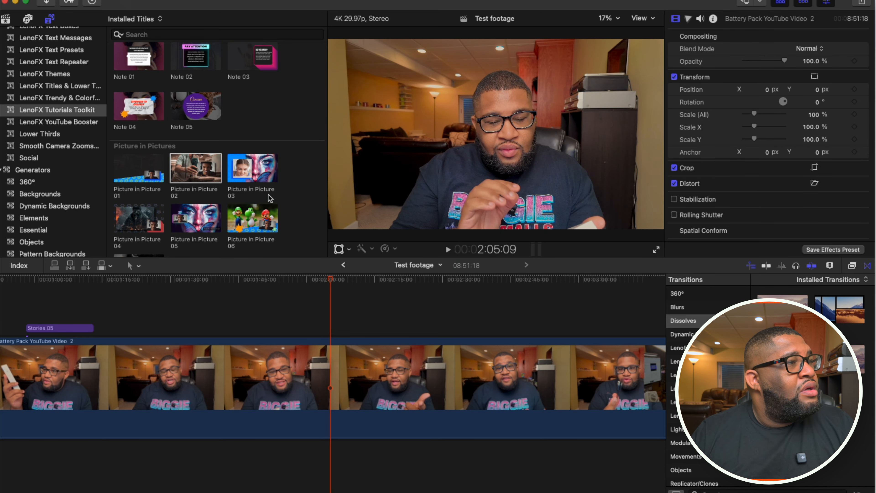
- Place Note 05 from the LenoFX Tutorials Toolkit above the footage at 2:03:04, and play it back
{"action": "scroll", "coordinate": [270, 199], "scroll_direction": "up", "scroll_amount": 5}
{"action": "left_click_drag", "start_coordinate": [195, 205], "coordinate": [320, 311]}
{"action": "left_click", "coordinate": [319, 290]}
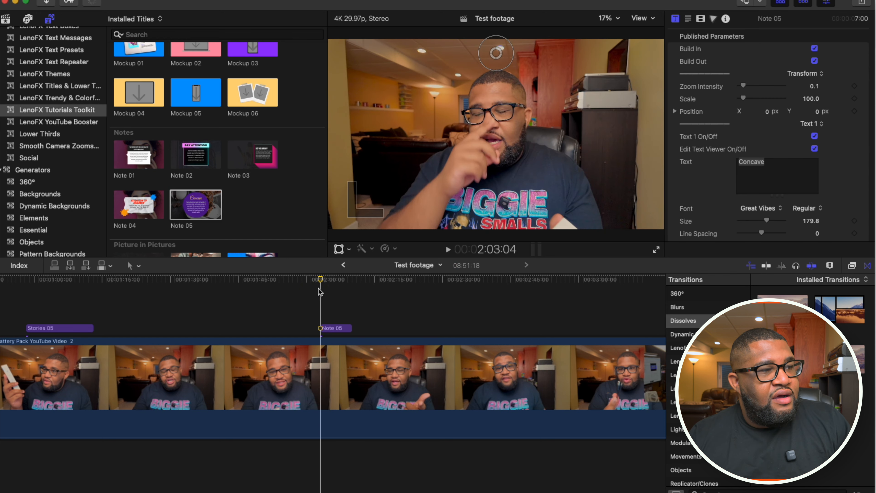
{"action": "left_click", "coordinate": [312, 288]}
{"action": "key", "text": "space"}
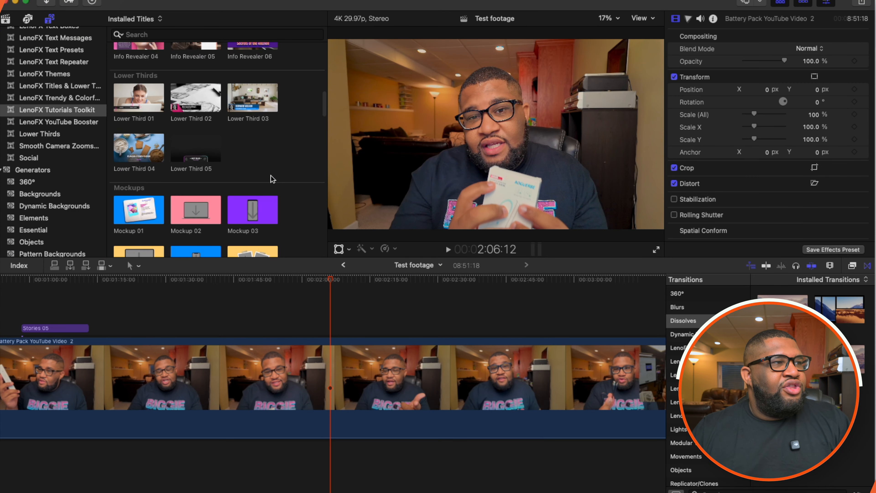
- Place Lower Third 03 from the Tutorials Toolkit above the footage at 1:49:14, and play its opening animation
{"action": "scroll", "coordinate": [273, 180], "scroll_direction": "down", "scroll_amount": 1}
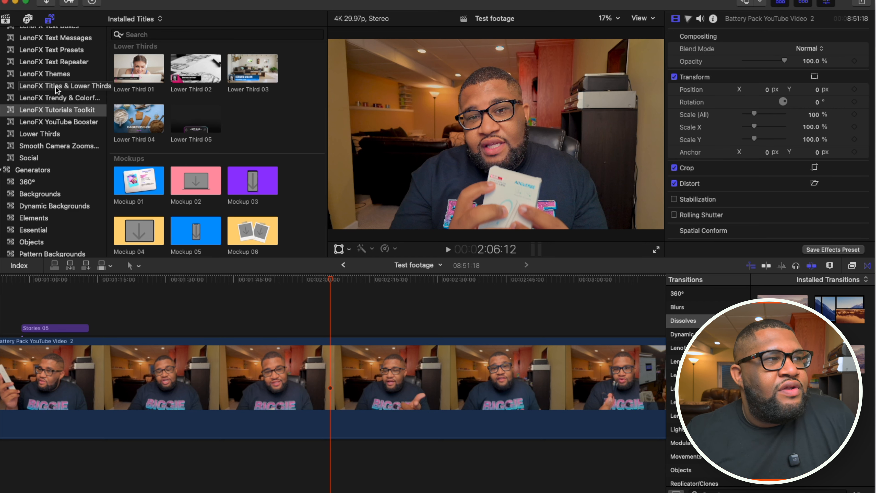
{"action": "left_click_drag", "start_coordinate": [246, 73], "coordinate": [256, 306]}
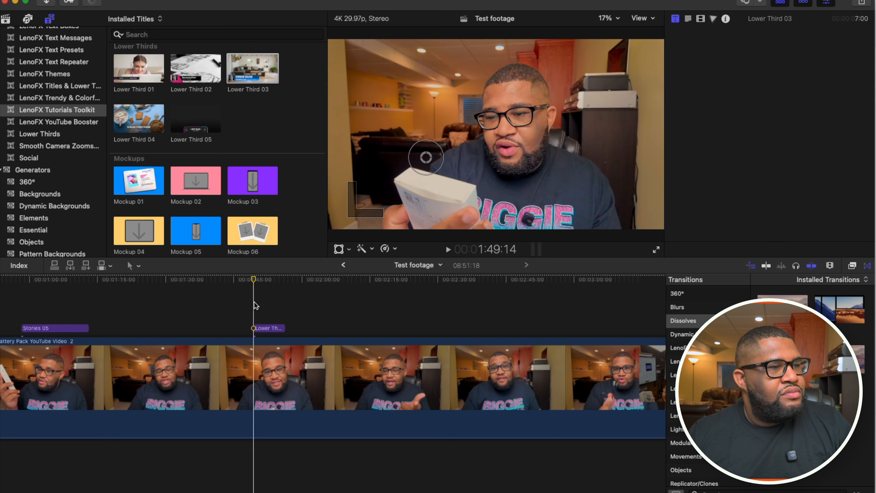
{"action": "key", "text": "space"}
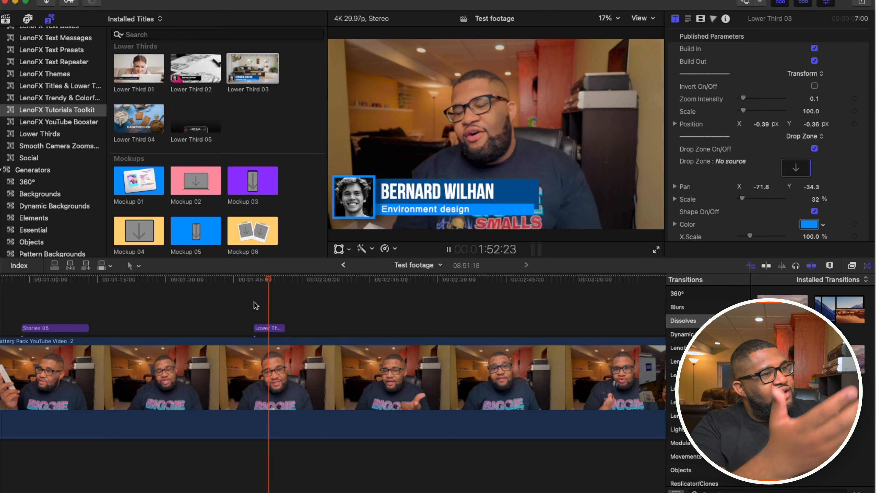
{"action": "key", "text": "space"}
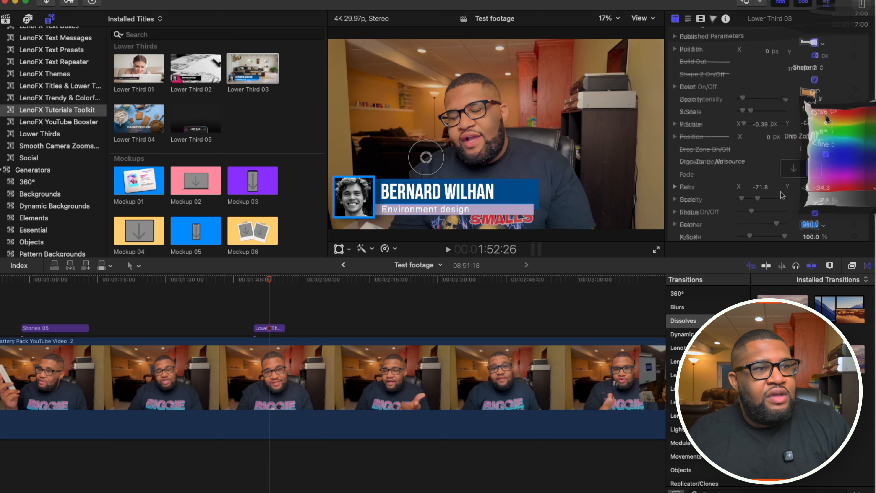
- Recolor the Lower Third 03 title, making Shape 2 orange and Shape 1 light blue
{"action": "left_click", "coordinate": [840, 98]}
{"action": "left_click", "coordinate": [839, 98]}
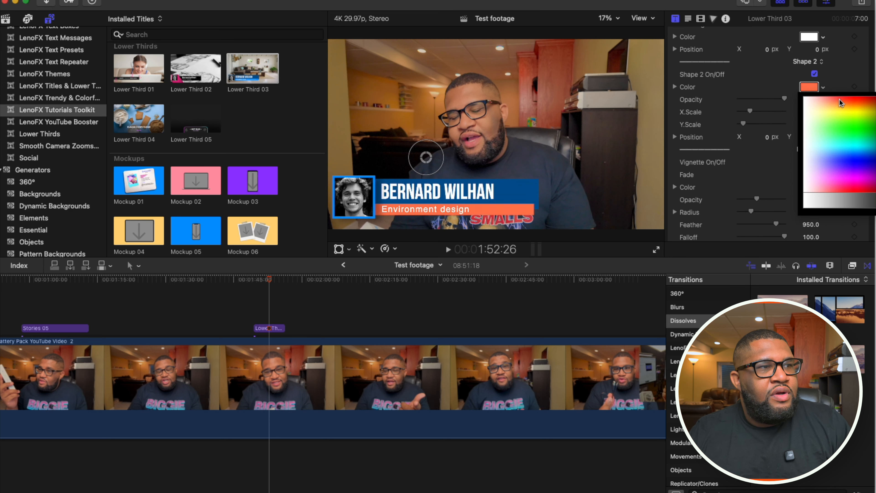
{"action": "scroll", "coordinate": [842, 100], "scroll_direction": "down", "scroll_amount": 10}
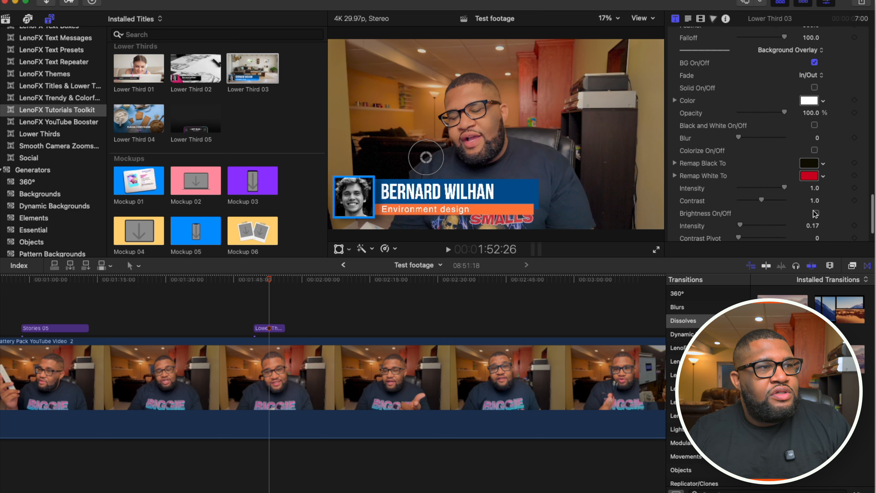
{"action": "scroll", "coordinate": [822, 189], "scroll_direction": "up", "scroll_amount": 10}
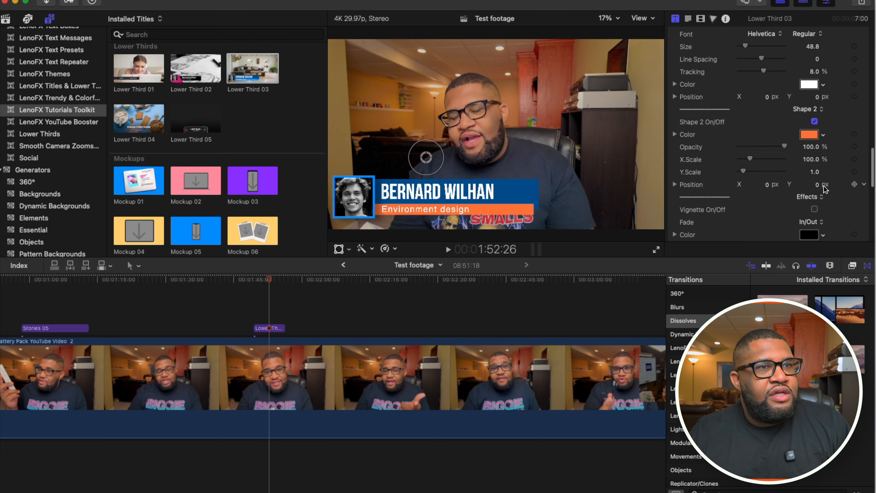
{"action": "scroll", "coordinate": [823, 189], "scroll_direction": "up", "scroll_amount": 5}
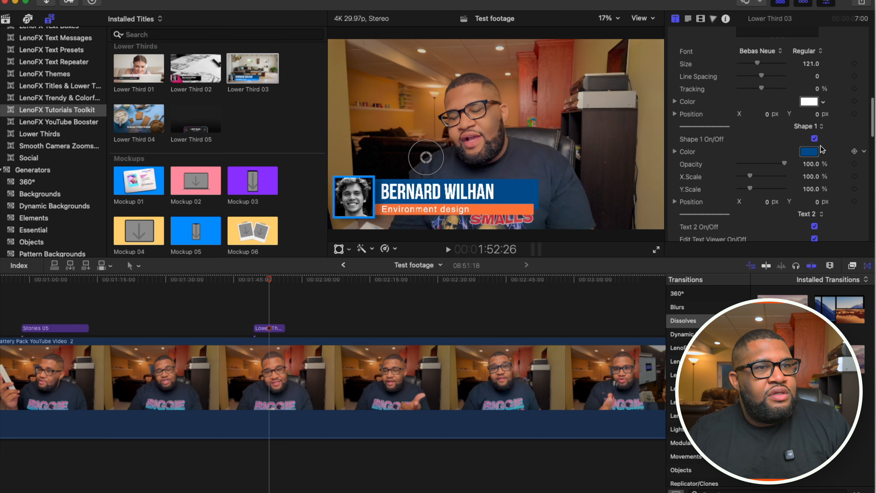
{"action": "left_click", "coordinate": [822, 150]}
{"action": "left_click_drag", "start_coordinate": [821, 172], "coordinate": [838, 213]}
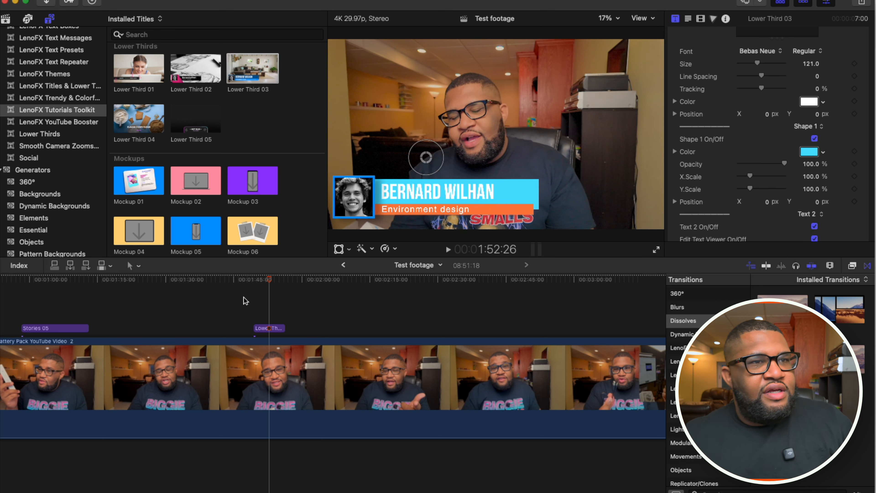
- Turn the drop zone of Lower Third 03 off and on again, and delete the title from the timeline
{"action": "scroll", "coordinate": [828, 125], "scroll_direction": "up", "scroll_amount": 10}
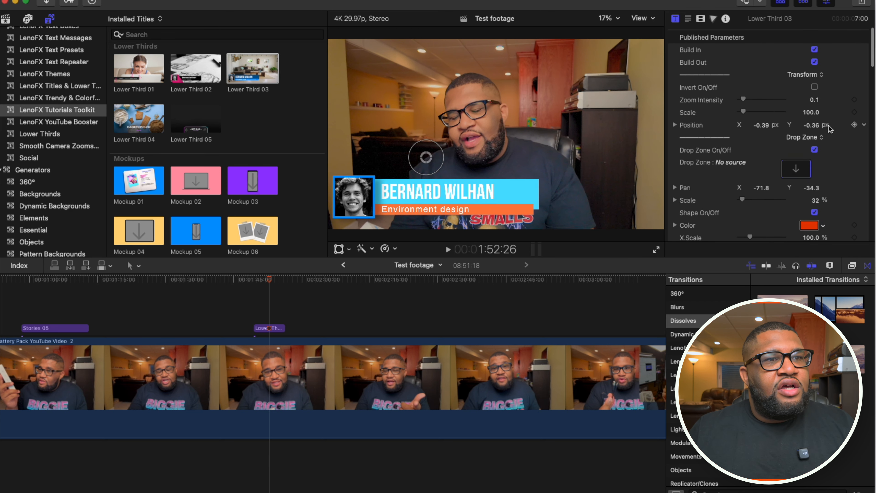
{"action": "left_click", "coordinate": [815, 149]}
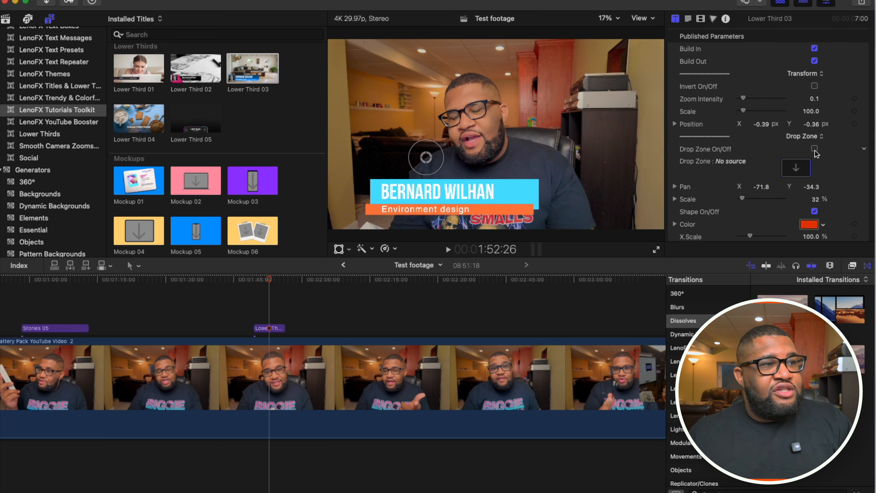
{"action": "left_click", "coordinate": [814, 149]}
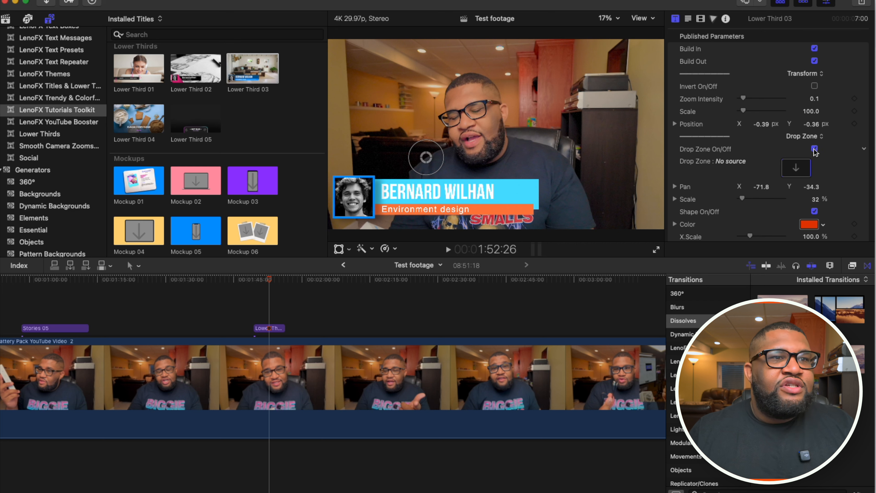
{"action": "scroll", "coordinate": [816, 152], "scroll_direction": "down", "scroll_amount": 8}
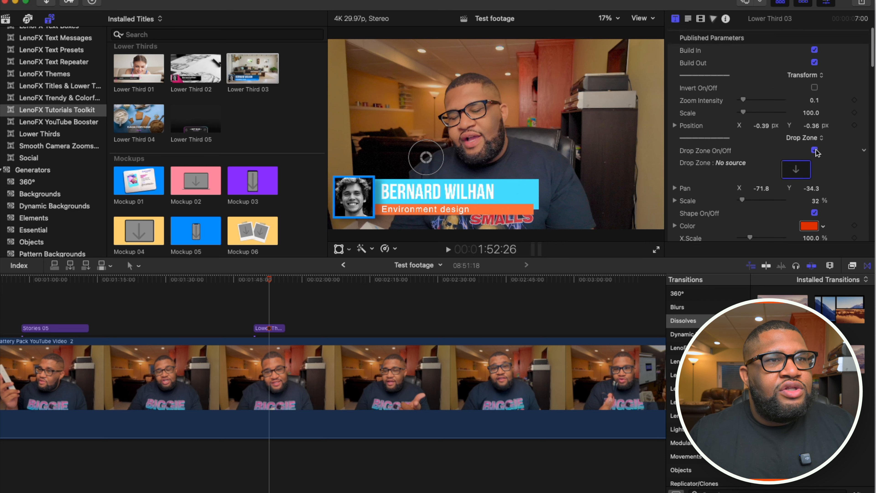
{"action": "scroll", "coordinate": [816, 152], "scroll_direction": "up", "scroll_amount": 5}
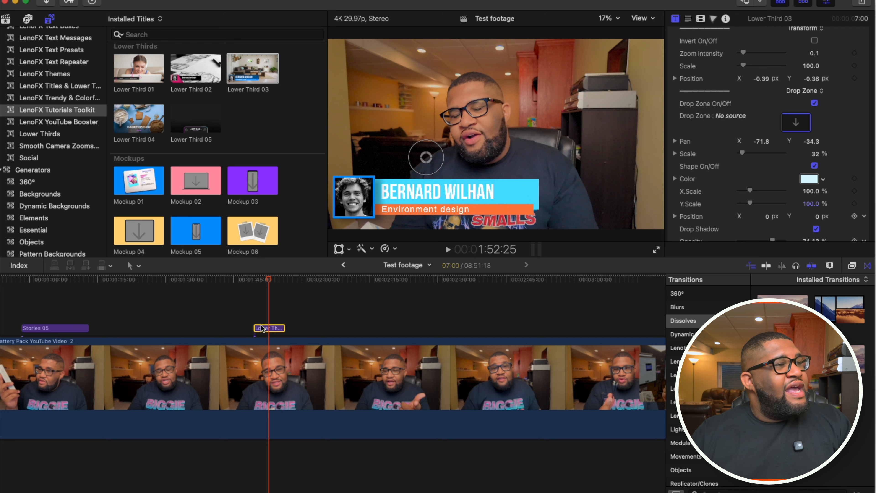
{"action": "key", "text": "Delete"}
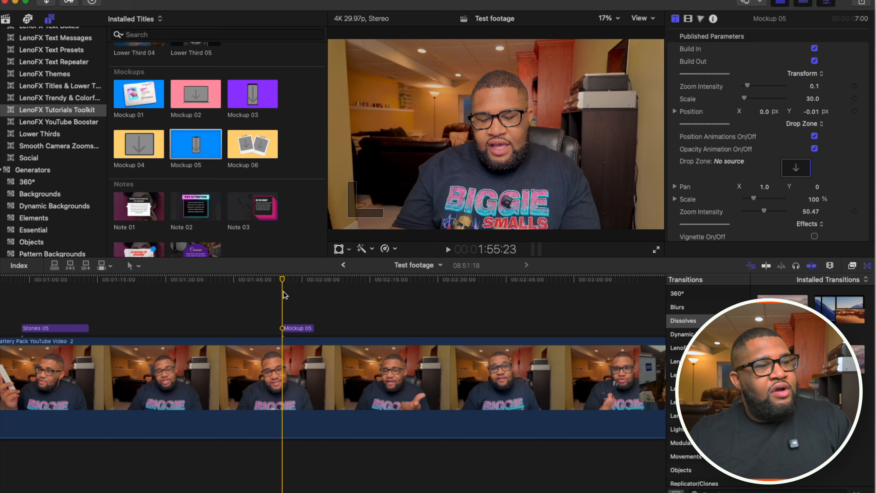
- Preview Mockup 05 from the Tutorials Toolkit above the footage at 1:55:23, and delete it
{"action": "key", "text": "space"}
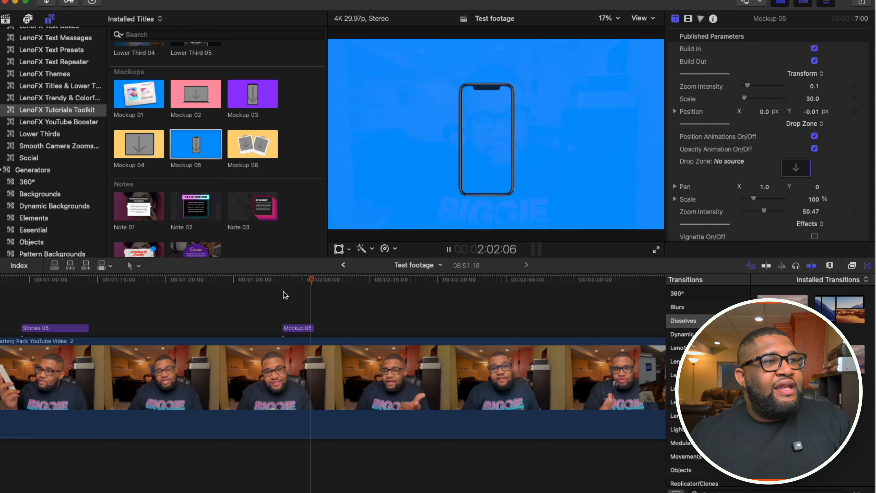
{"action": "left_click", "coordinate": [299, 329]}
{"action": "key", "text": "space"}
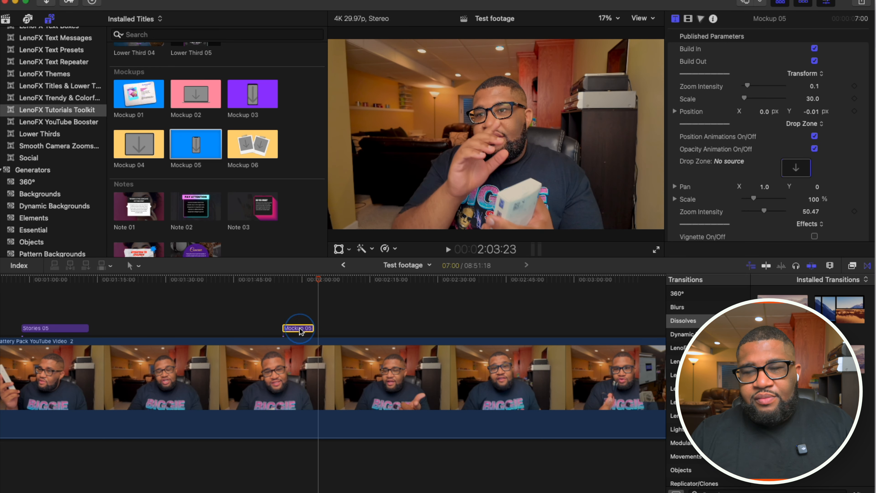
{"action": "key", "text": "Delete"}
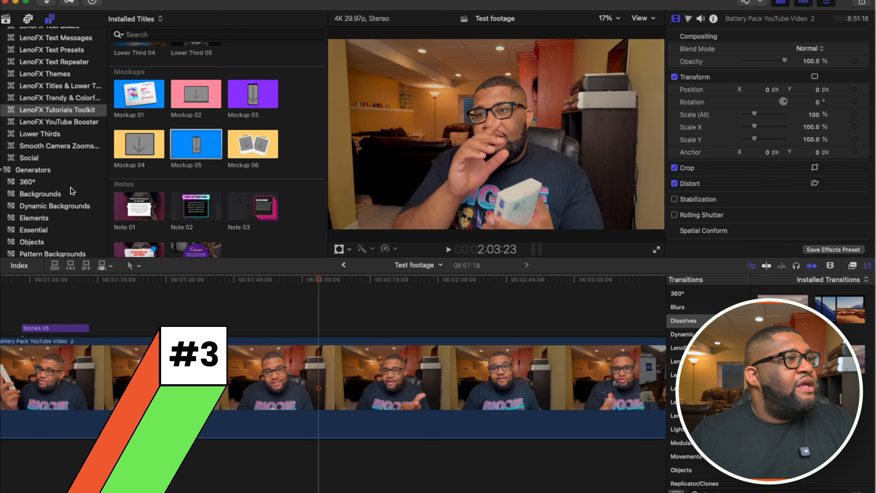
- Place Creative Grid 05 and Creative Grid 10 from LenoFX Grids back to back above the footage
{"action": "scroll", "coordinate": [96, 137], "scroll_direction": "up", "scroll_amount": 10}
{"action": "scroll", "coordinate": [96, 137], "scroll_direction": "up", "scroll_amount": 5}
{"action": "left_click", "coordinate": [59, 121]}
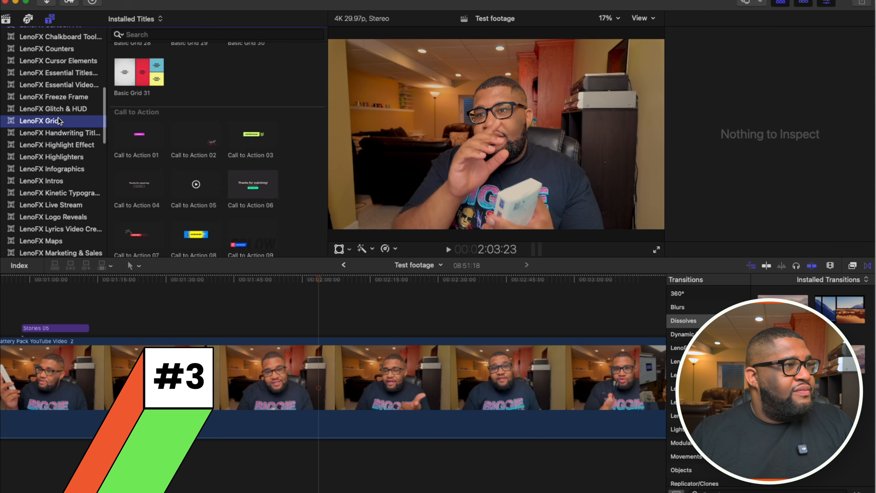
{"action": "scroll", "coordinate": [241, 131], "scroll_direction": "down", "scroll_amount": 10}
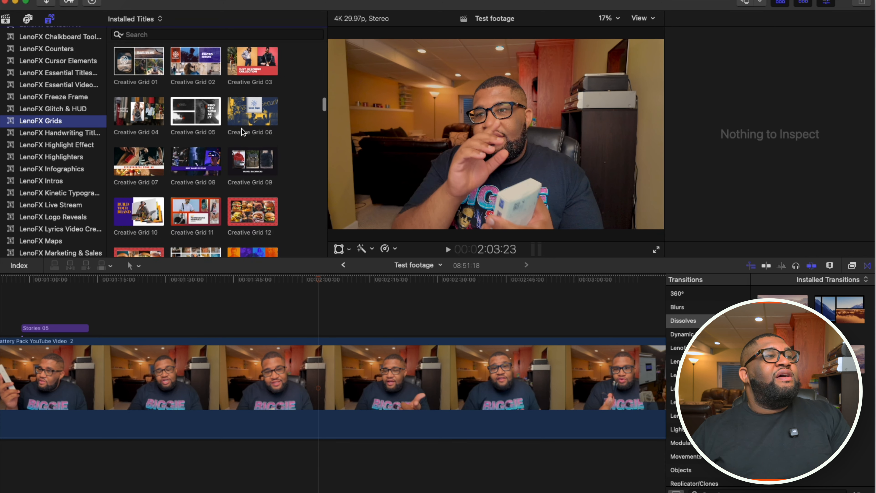
{"action": "scroll", "coordinate": [243, 132], "scroll_direction": "down", "scroll_amount": 1}
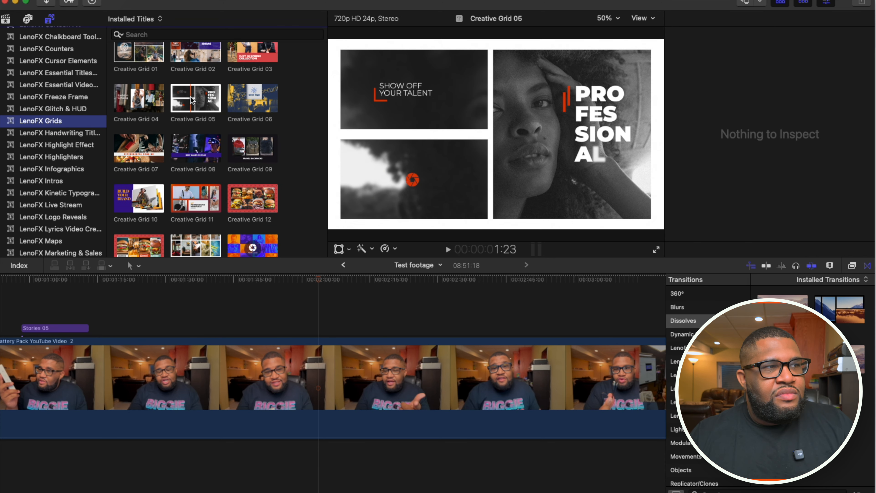
{"action": "left_click_drag", "start_coordinate": [191, 101], "coordinate": [206, 328]}
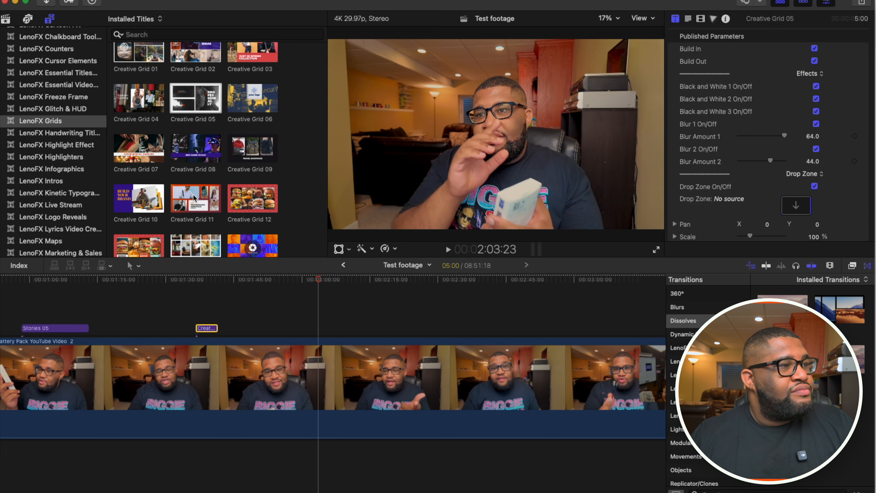
{"action": "left_click_drag", "start_coordinate": [142, 198], "coordinate": [223, 330]}
- Play back the two Creative Grid titles from just before the first one
{"action": "left_click", "coordinate": [186, 301]}
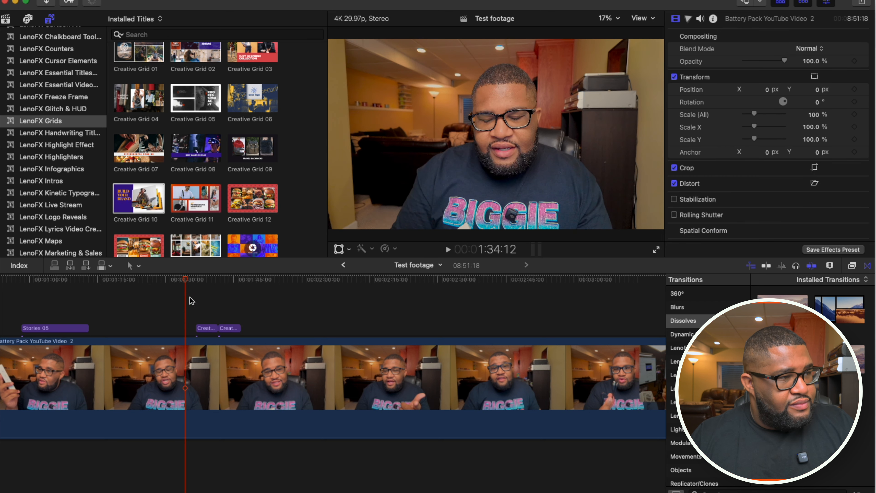
{"action": "left_click", "coordinate": [192, 300]}
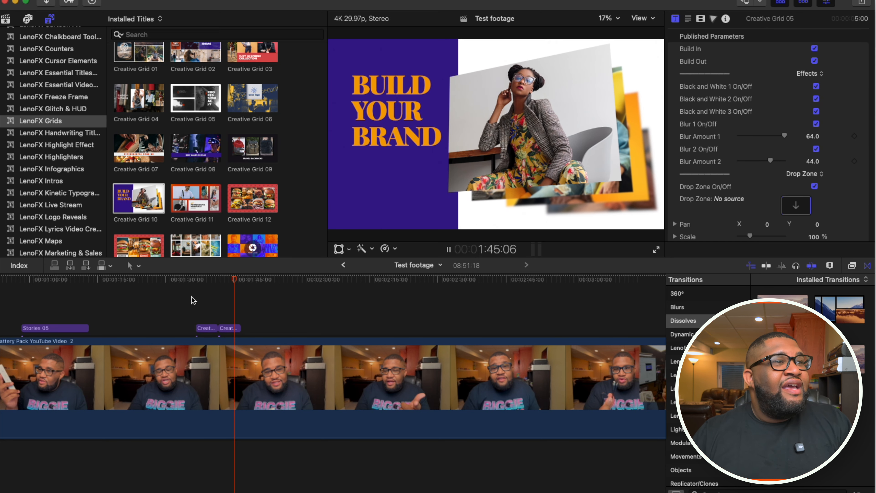
{"action": "key", "text": "space"}
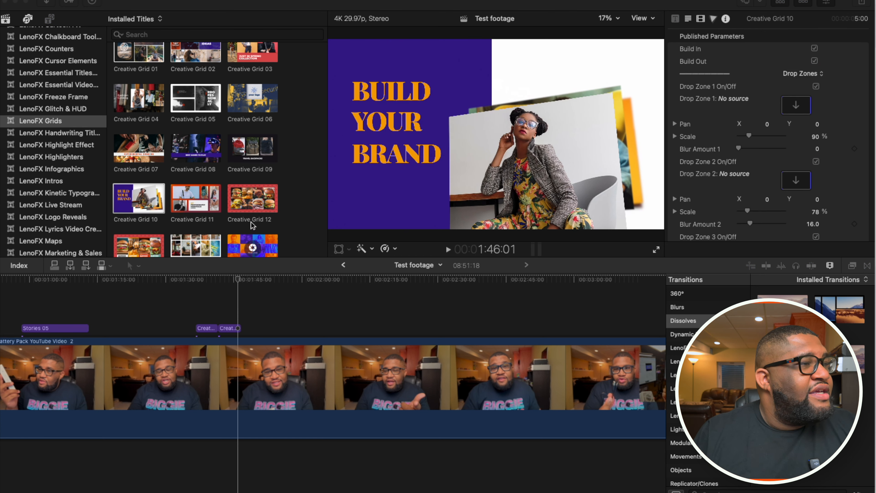
- Look over the remaining Creative Grids, and open the LenoFX Quotes & Captions title category
{"action": "scroll", "coordinate": [256, 214], "scroll_direction": "down", "scroll_amount": 5}
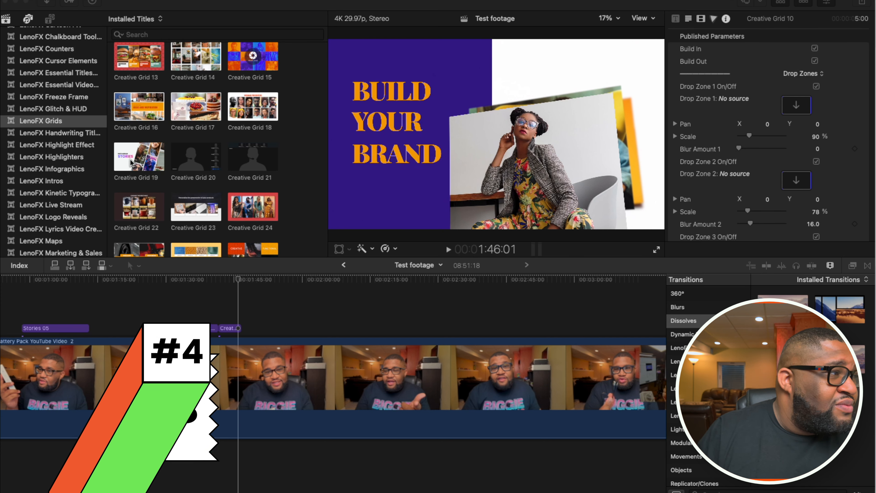
{"action": "scroll", "coordinate": [54, 136], "scroll_direction": "down", "scroll_amount": 4}
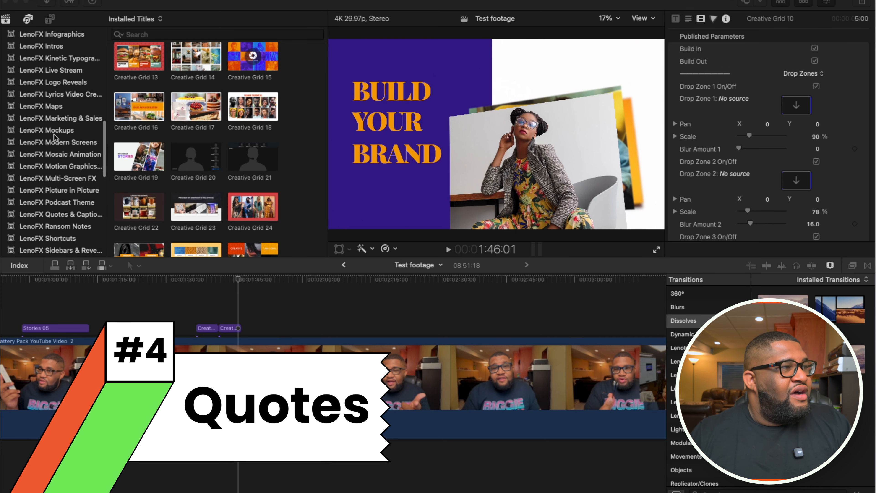
{"action": "scroll", "coordinate": [54, 136], "scroll_direction": "down", "scroll_amount": 5}
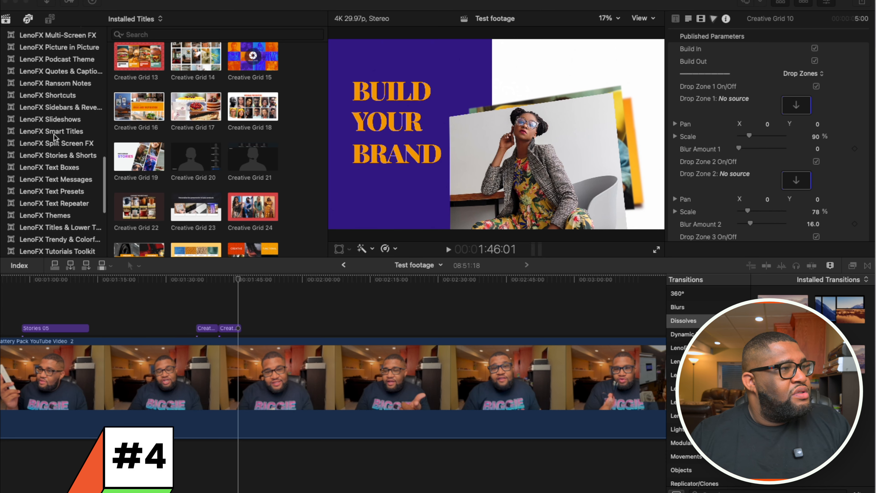
{"action": "scroll", "coordinate": [54, 136], "scroll_direction": "down", "scroll_amount": 3}
{"action": "scroll", "coordinate": [54, 140], "scroll_direction": "up", "scroll_amount": 6}
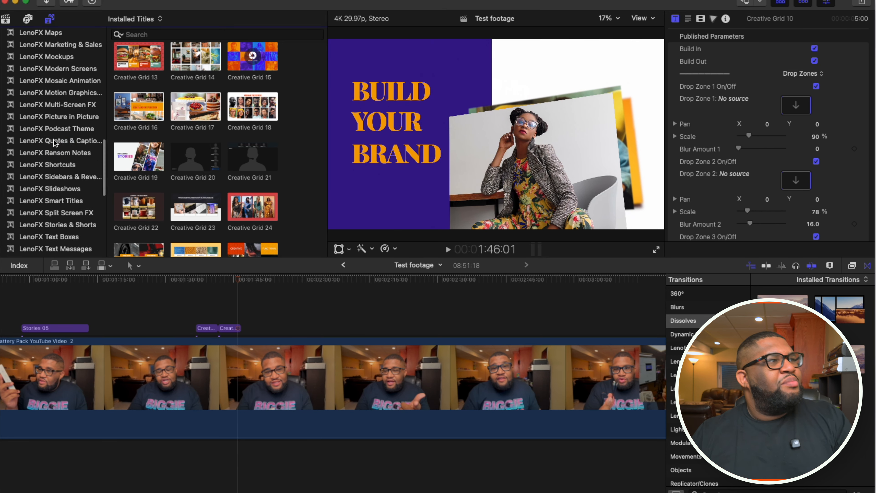
{"action": "left_click", "coordinate": [55, 141]}
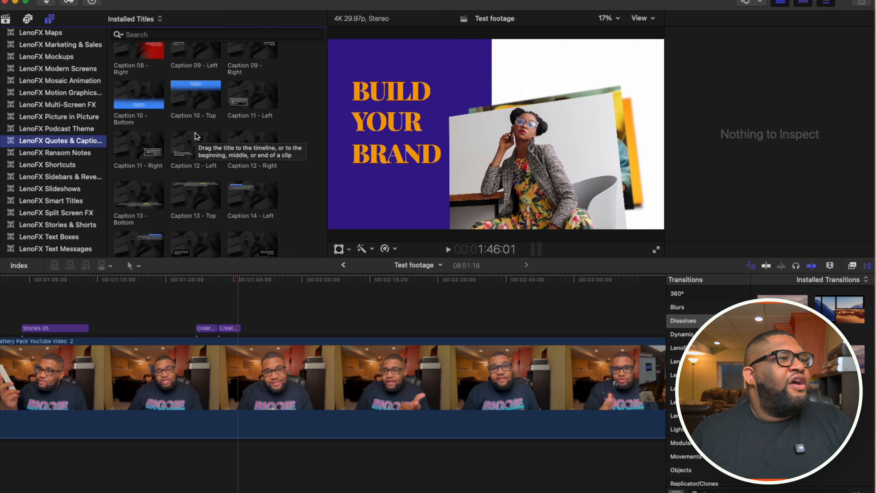
- Delete both Creative Grid titles from the timeline
{"action": "scroll", "coordinate": [196, 138], "scroll_direction": "up", "scroll_amount": 2}
{"action": "left_click_drag", "start_coordinate": [193, 147], "coordinate": [230, 329]}
{"action": "key", "text": "Delete"}
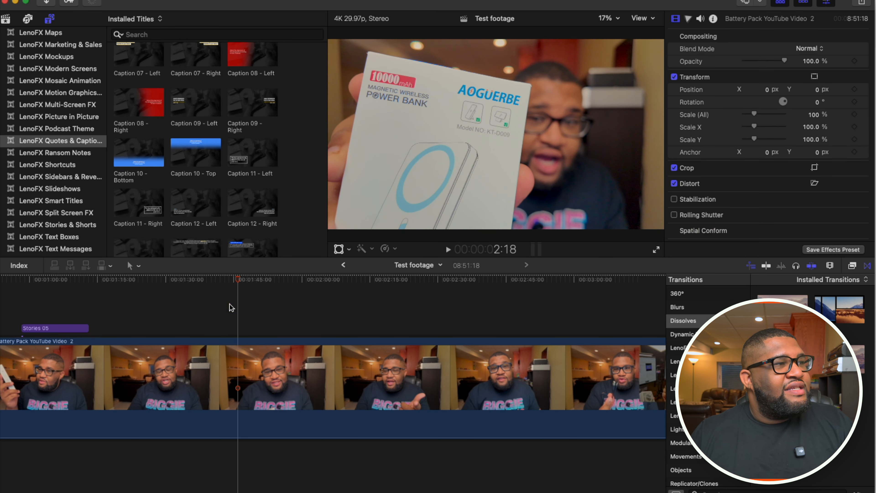
- Preview the Caption 10 - Top title above the footage, and delete it from the timeline
{"action": "left_click_drag", "start_coordinate": [196, 138], "coordinate": [265, 317]}
{"action": "left_click", "coordinate": [262, 302]}
{"action": "key", "text": "space"}
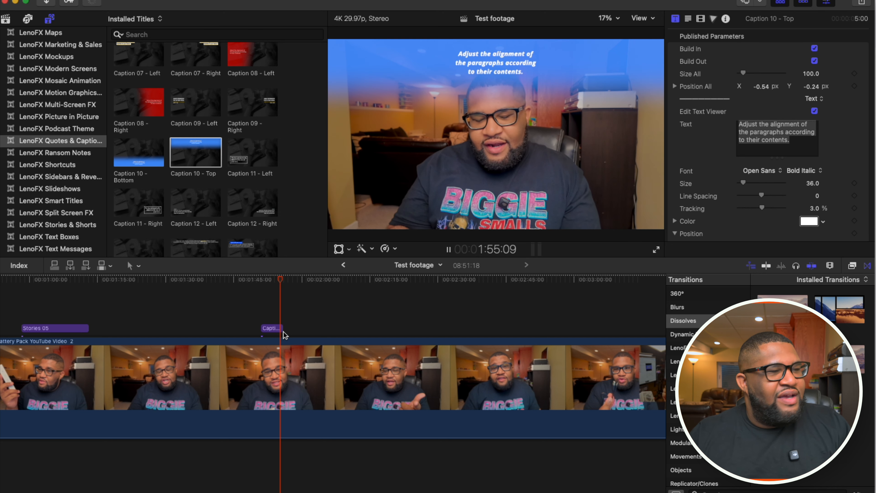
{"action": "left_click", "coordinate": [269, 328]}
{"action": "key", "text": "Delete"}
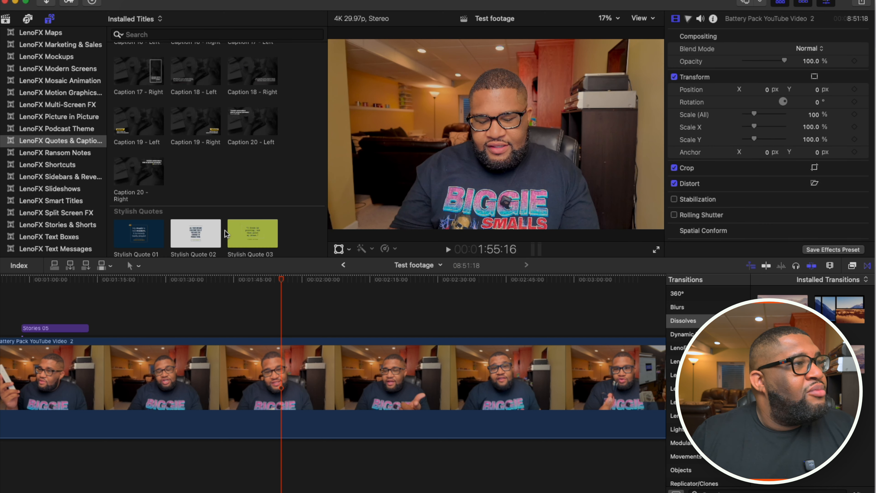
- Preview the Caption 08 - Right title above the footage, and delete it from the timeline
{"action": "scroll", "coordinate": [225, 231], "scroll_direction": "down", "scroll_amount": 5}
{"action": "scroll", "coordinate": [224, 230], "scroll_direction": "up", "scroll_amount": 3}
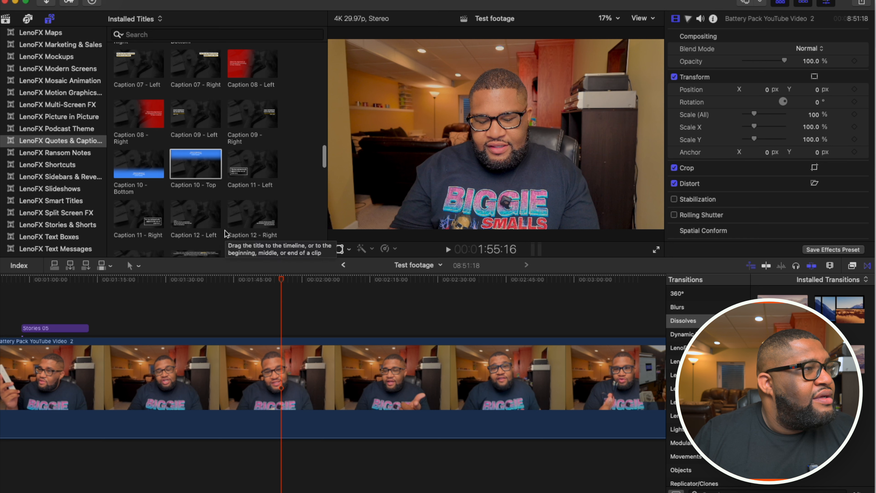
{"action": "left_click_drag", "start_coordinate": [136, 110], "coordinate": [291, 295]}
{"action": "key", "text": "space"}
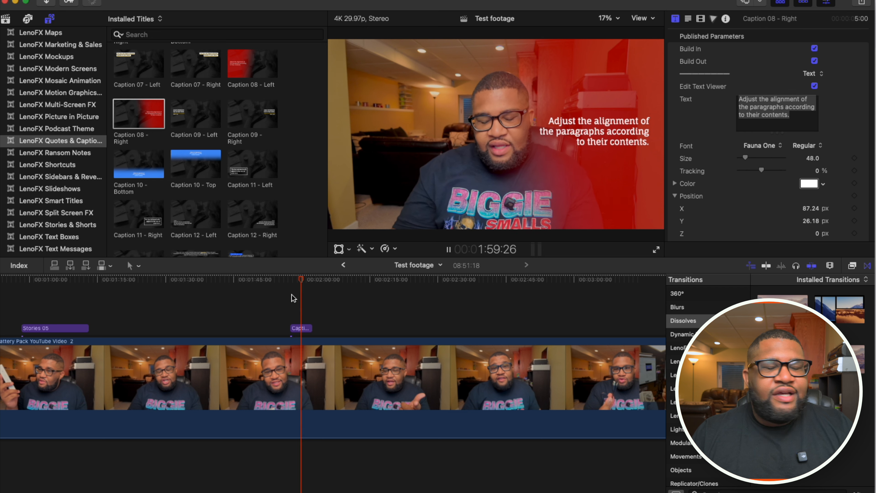
{"action": "key", "text": "space"}
{"action": "left_click", "coordinate": [299, 328]}
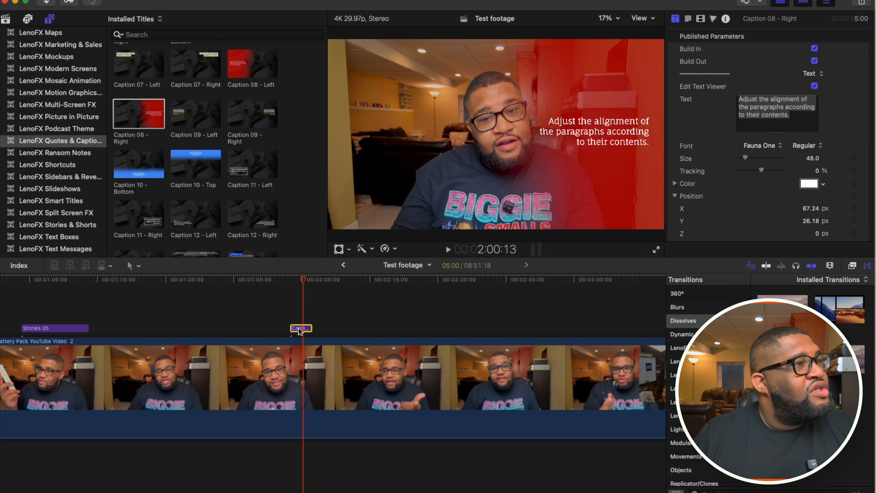
{"action": "key", "text": "Delete"}
- Place the Quote Minimal 06 title above the footage at 2:00:13 and play it back
{"action": "scroll", "coordinate": [241, 190], "scroll_direction": "down", "scroll_amount": 10}
{"action": "scroll", "coordinate": [241, 189], "scroll_direction": "up", "scroll_amount": 4}
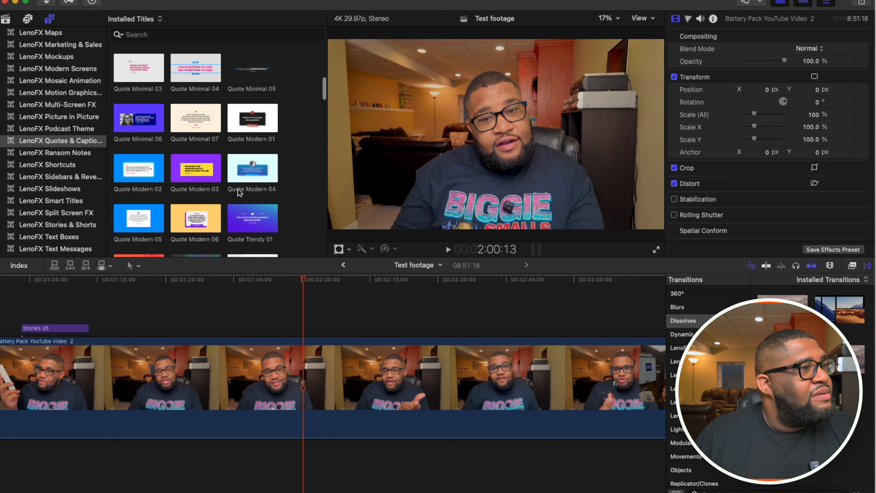
{"action": "left_click_drag", "start_coordinate": [134, 107], "coordinate": [301, 288]}
{"action": "key", "text": "space"}
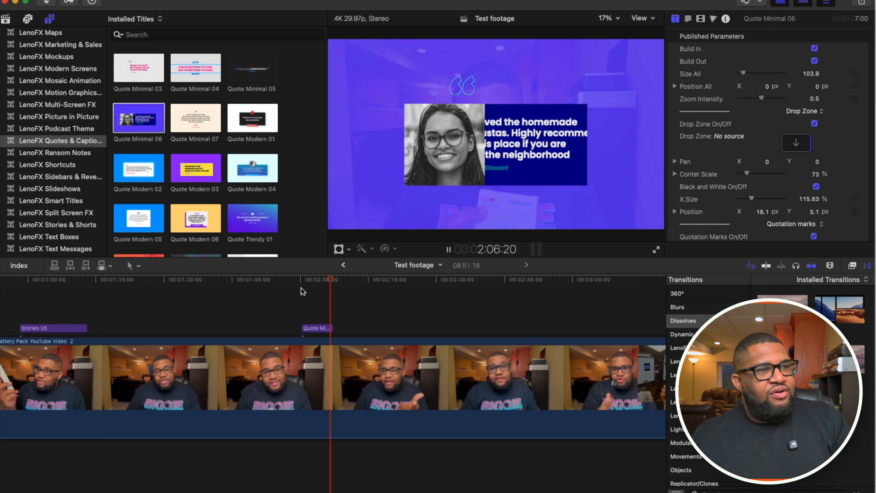
- Scrub through the Quote Minimal 06 title from start to end, and delete it from the timeline
{"action": "left_click", "coordinate": [297, 303]}
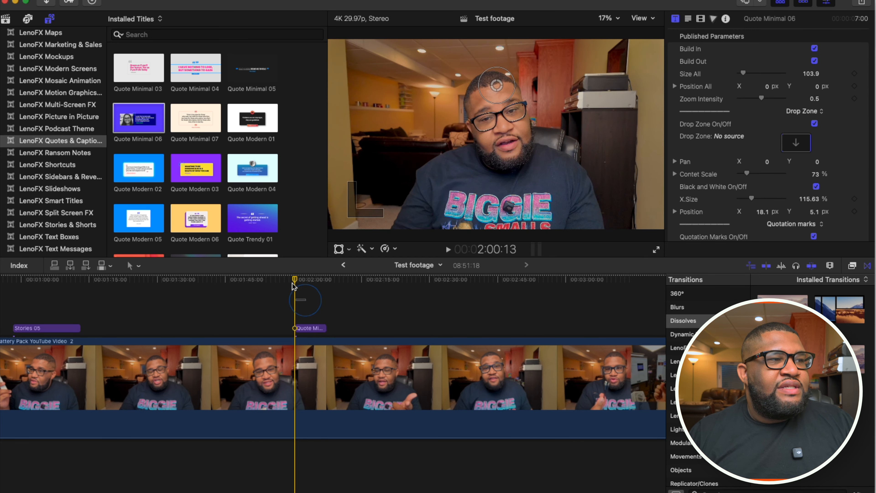
{"action": "left_click_drag", "start_coordinate": [299, 282], "coordinate": [318, 285]}
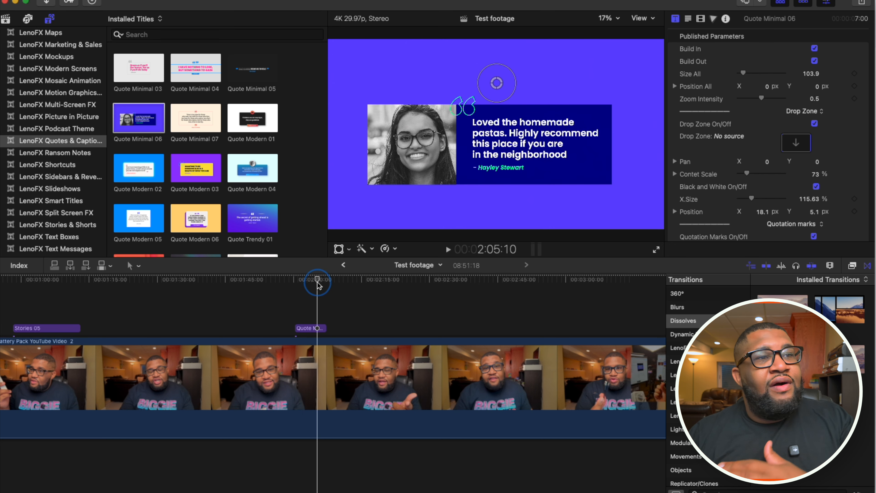
{"action": "left_click_drag", "start_coordinate": [317, 286], "coordinate": [327, 286]}
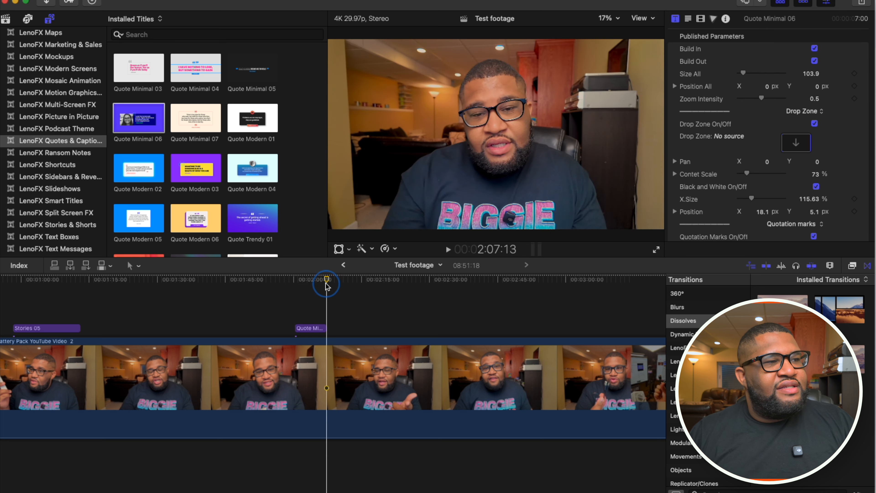
{"action": "key", "text": "space"}
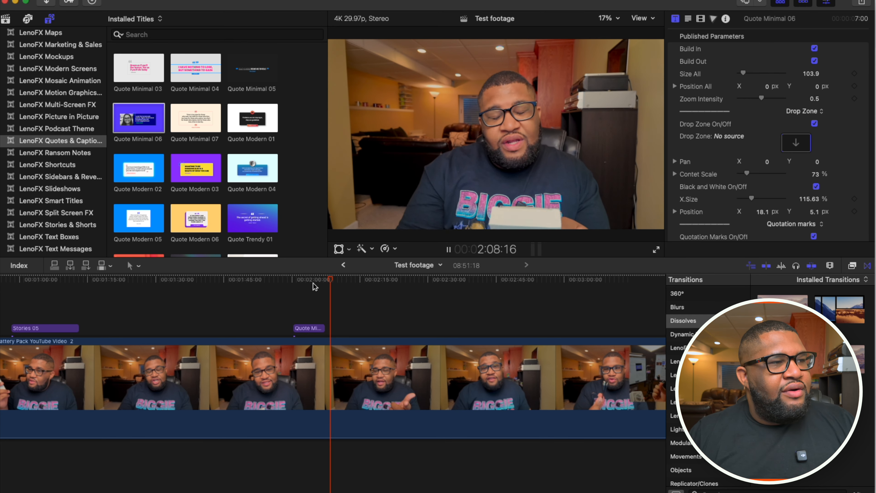
{"action": "key", "text": "space"}
{"action": "left_click", "coordinate": [300, 328]}
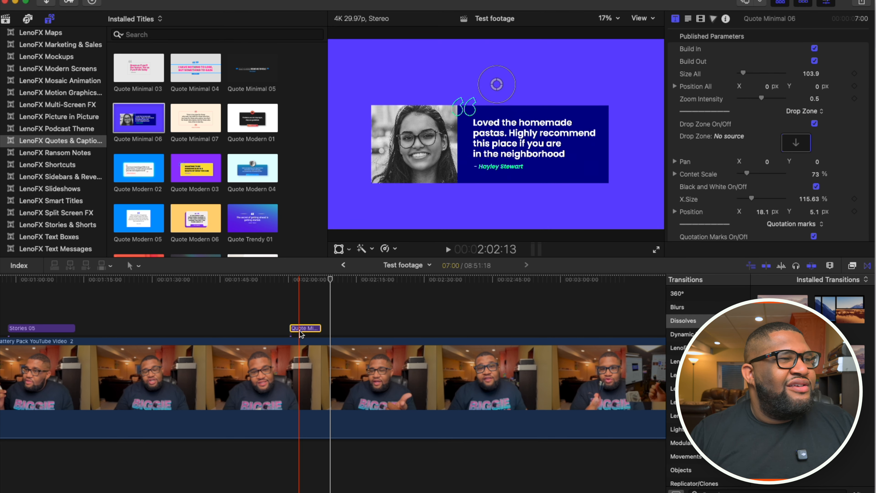
{"action": "key", "text": "Delete"}
- Open the LenoFX Backgrounds title category and look over the flat backgrounds
{"action": "scroll", "coordinate": [289, 203], "scroll_direction": "down", "scroll_amount": 10}
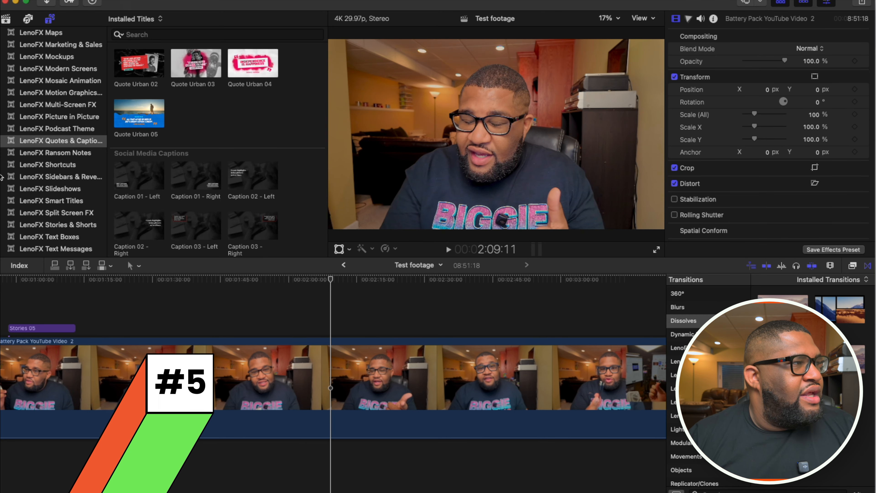
{"action": "scroll", "coordinate": [37, 176], "scroll_direction": "up", "scroll_amount": 10}
{"action": "scroll", "coordinate": [37, 176], "scroll_direction": "up", "scroll_amount": 10}
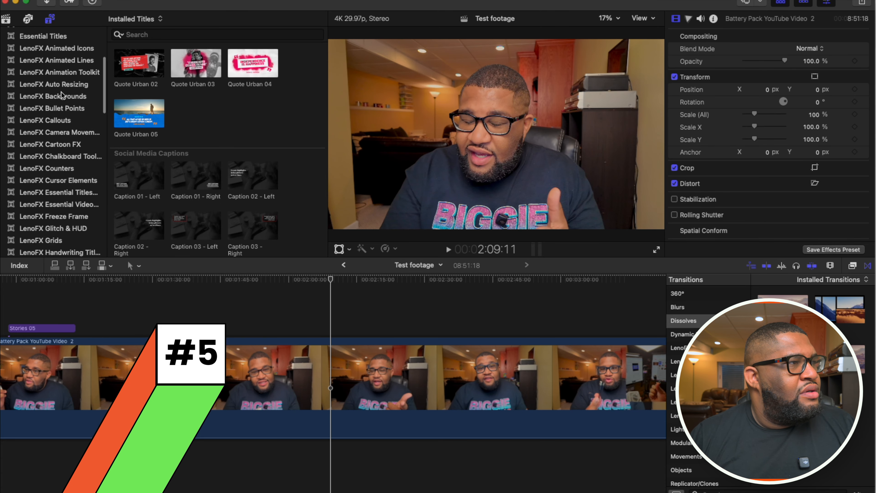
{"action": "left_click", "coordinate": [61, 96]}
{"action": "scroll", "coordinate": [295, 171], "scroll_direction": "down", "scroll_amount": 5}
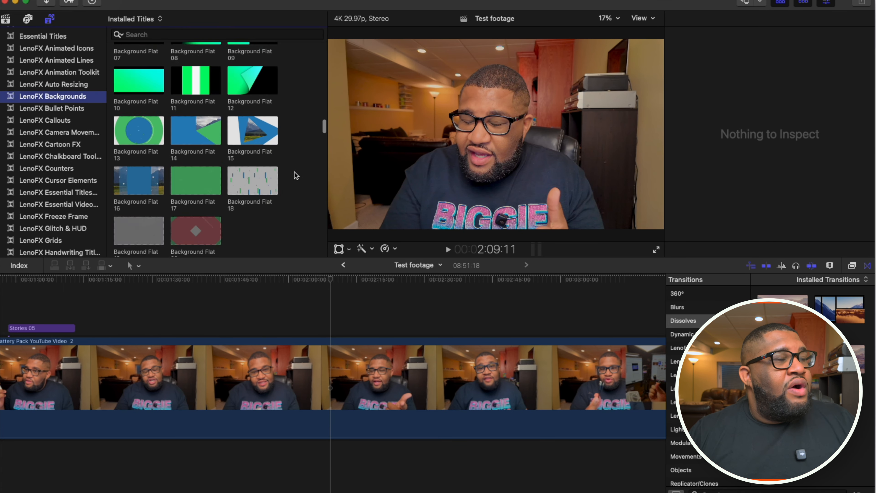
{"action": "scroll", "coordinate": [294, 171], "scroll_direction": "down", "scroll_amount": 3}
{"action": "scroll", "coordinate": [294, 171], "scroll_direction": "up", "scroll_amount": 5}
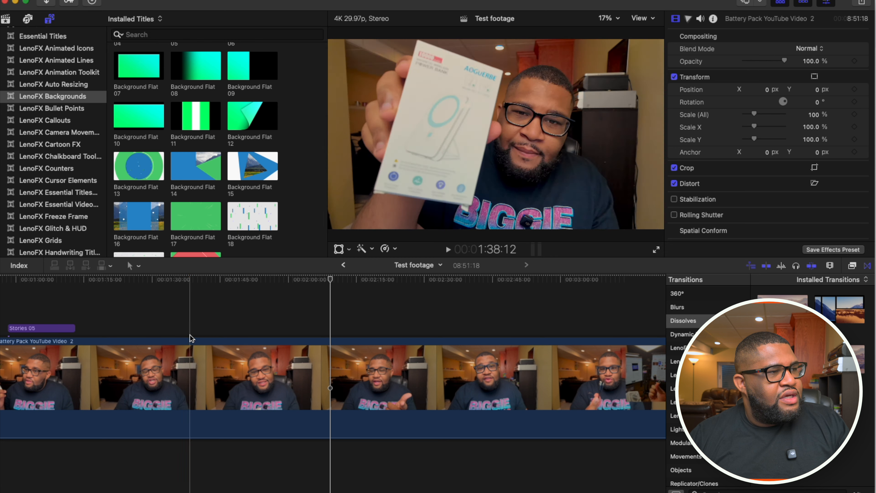
- Cut the footage at about 1:38 and 2:09, and scale the middle segment down to about 87%
{"action": "left_click", "coordinate": [189, 342]}
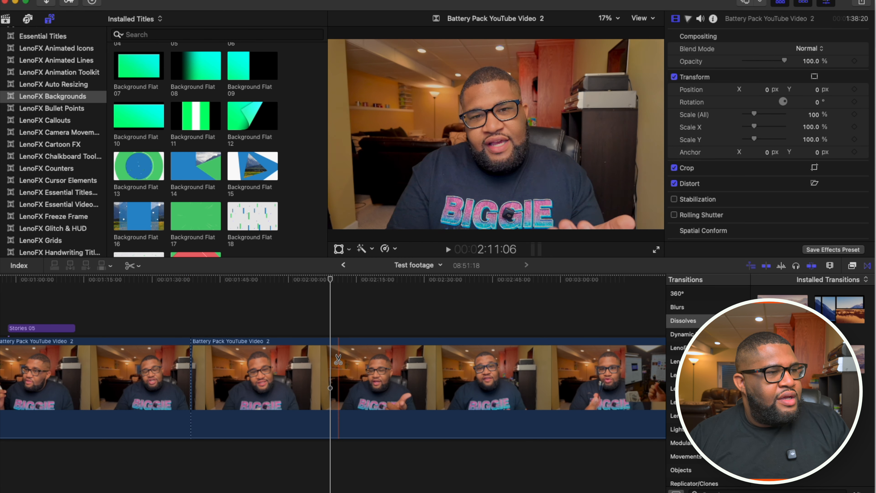
{"action": "left_click", "coordinate": [282, 360]}
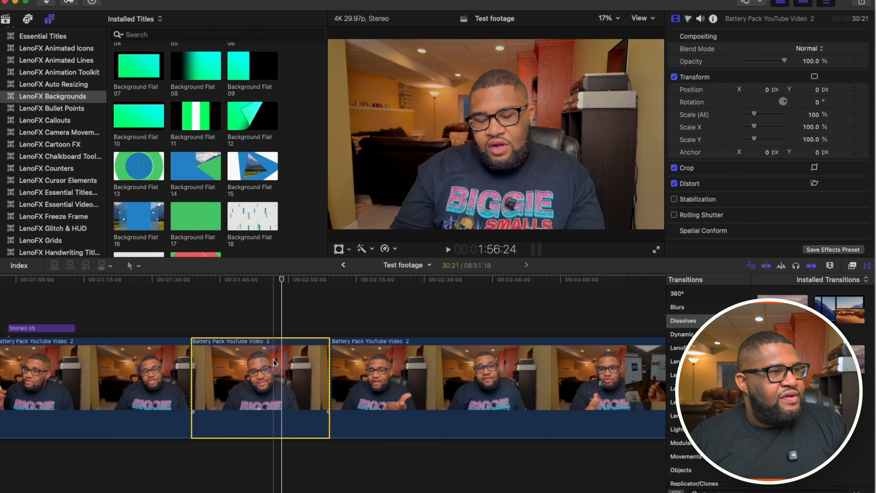
{"action": "left_click", "coordinate": [338, 249]}
{"action": "left_click_drag", "start_coordinate": [330, 227], "coordinate": [349, 212]}
- Preview Background Flat 18 beneath the full length of the scaled-down segment, and delete it from the timeline
{"action": "left_click_drag", "start_coordinate": [256, 212], "coordinate": [328, 448]}
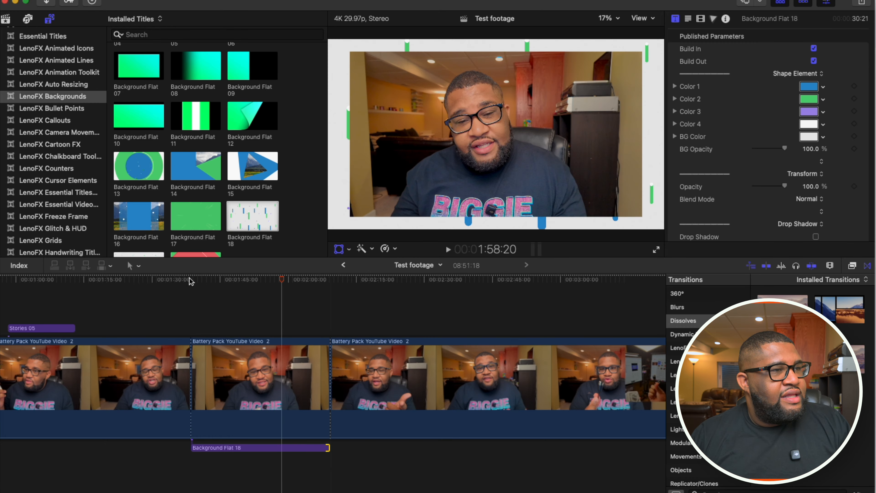
{"action": "left_click", "coordinate": [193, 303]}
{"action": "key", "text": "space"}
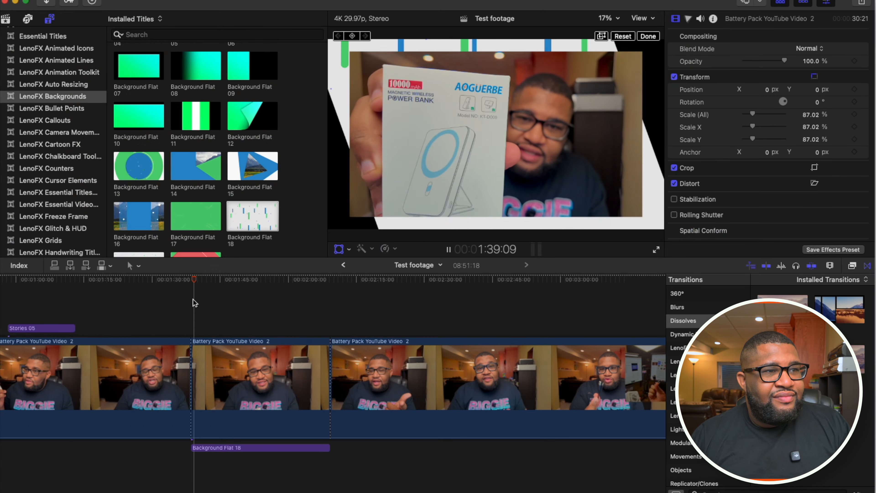
{"action": "left_click_drag", "start_coordinate": [259, 412], "coordinate": [258, 437]}
{"action": "key", "text": "space"}
{"action": "left_click", "coordinate": [251, 450]}
{"action": "key", "text": "Delete"}
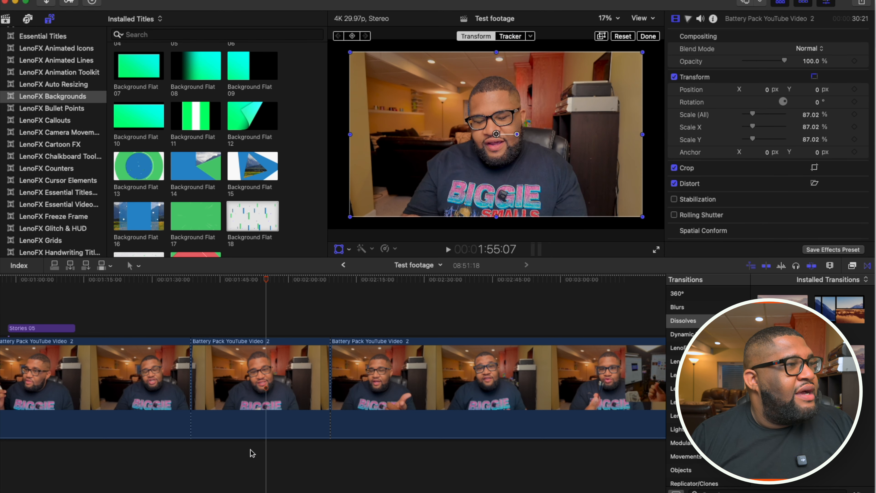
- Place Background Flat 20 beneath the full length of the scaled-down segment and play it back
{"action": "left_click", "coordinate": [251, 450]}
{"action": "scroll", "coordinate": [251, 148], "scroll_direction": "down", "scroll_amount": 5}
{"action": "left_click_drag", "start_coordinate": [194, 182], "coordinate": [328, 448]}
{"action": "left_click", "coordinate": [211, 281]}
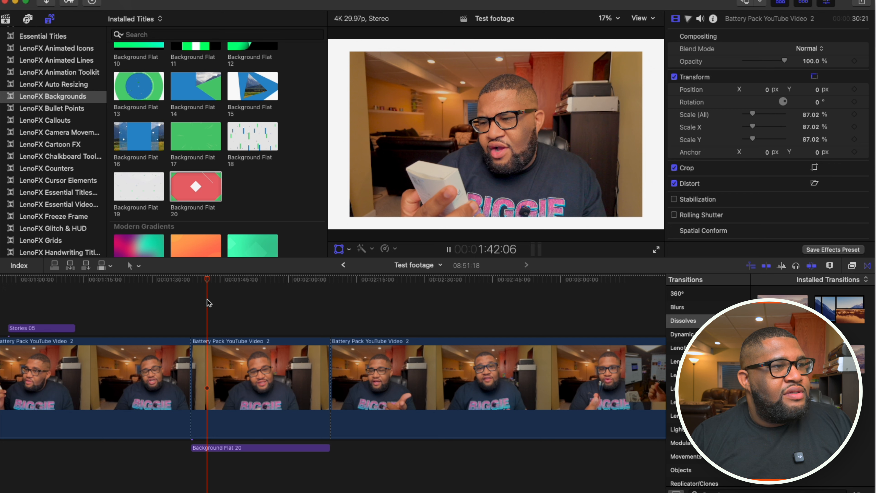
{"action": "key", "text": "space"}
{"action": "left_click", "coordinate": [267, 306]}
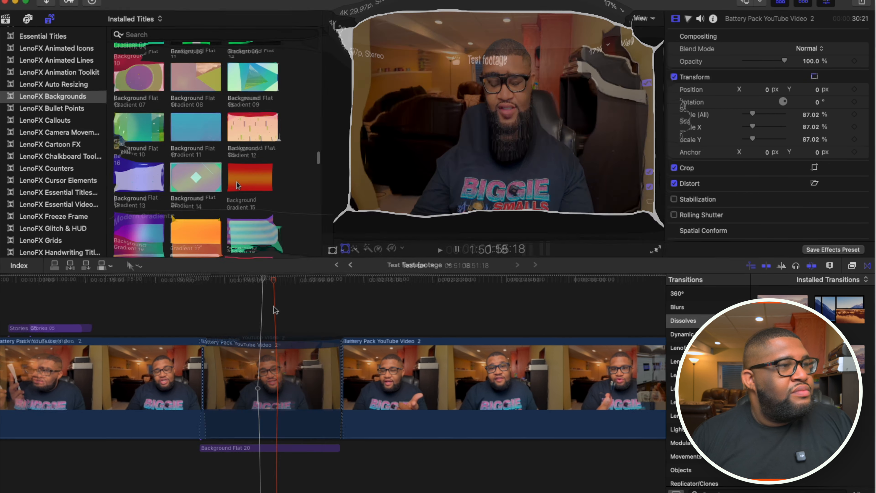
- Replace the background beneath the scaled-down segment with Background Gradient 12 at the segment's full length, and play it back
{"action": "scroll", "coordinate": [240, 136], "scroll_direction": "down", "scroll_amount": 1}
{"action": "left_click_drag", "start_coordinate": [264, 257], "coordinate": [352, 459]}
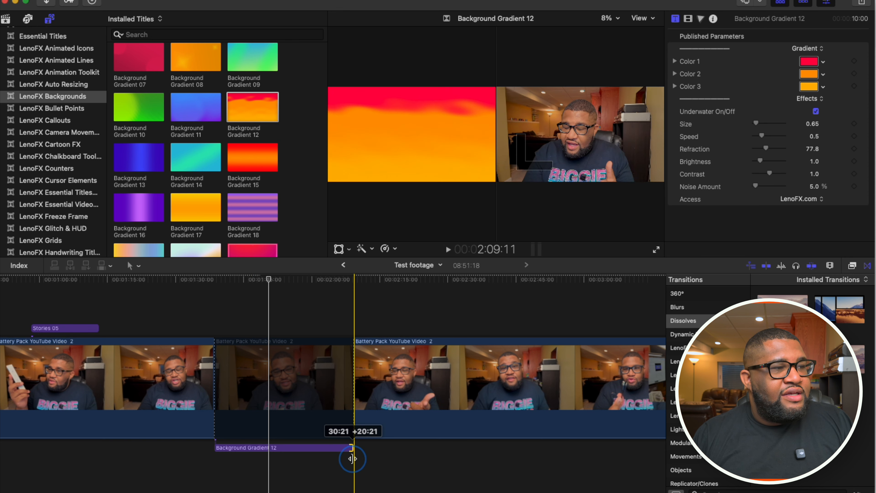
{"action": "left_click", "coordinate": [253, 308]}
{"action": "key", "text": "space"}
{"action": "left_click", "coordinate": [270, 365]}
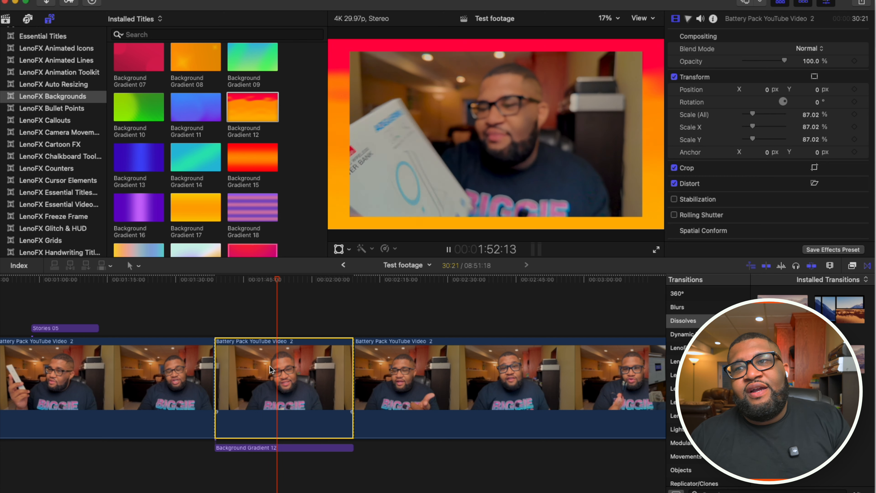
{"action": "key", "text": "space"}
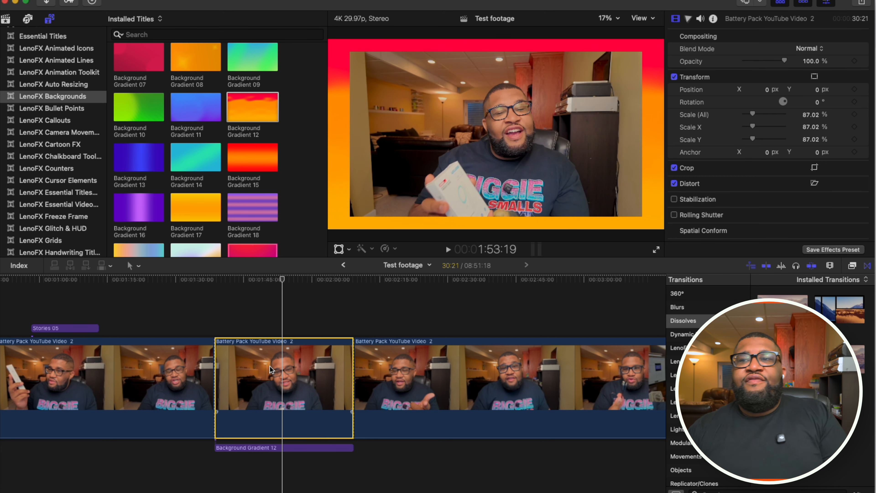
{"action": "key", "text": "s"}
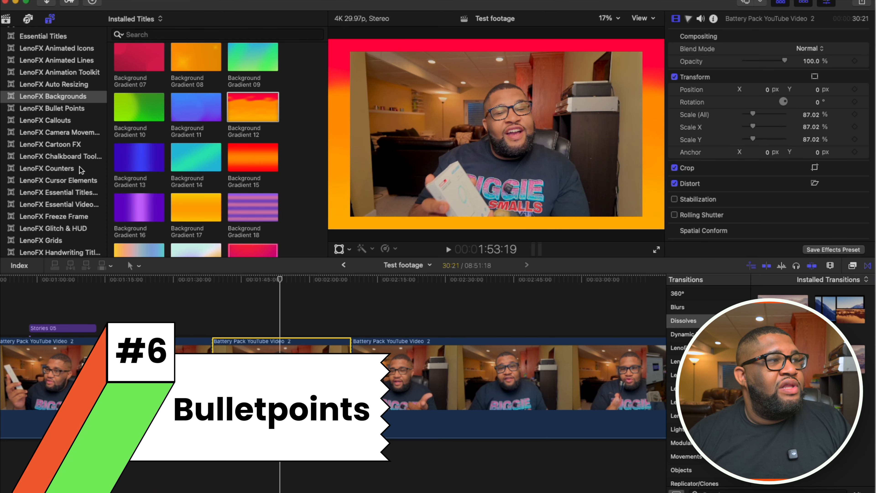
- Open the LenoFX Bullet Points title category
{"action": "left_click", "coordinate": [68, 111]}
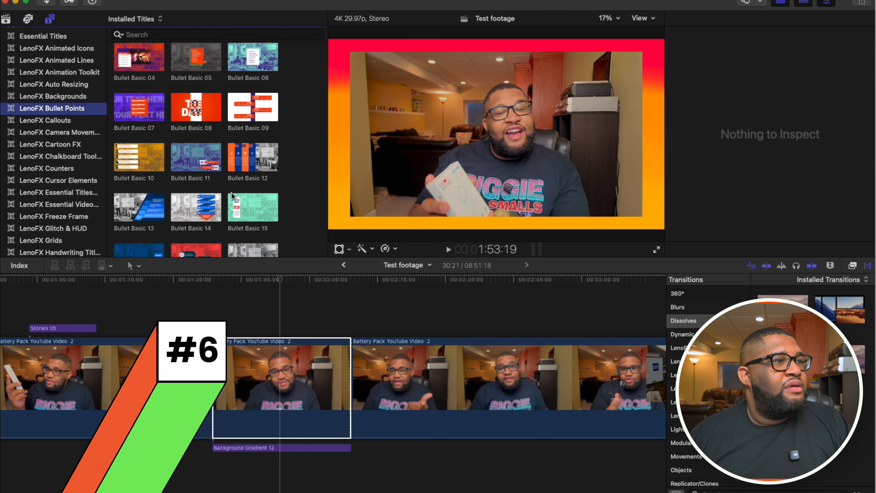
{"action": "scroll", "coordinate": [279, 345], "scroll_direction": "right", "scroll_amount": 5}
{"action": "scroll", "coordinate": [279, 343], "scroll_direction": "right", "scroll_amount": 2}
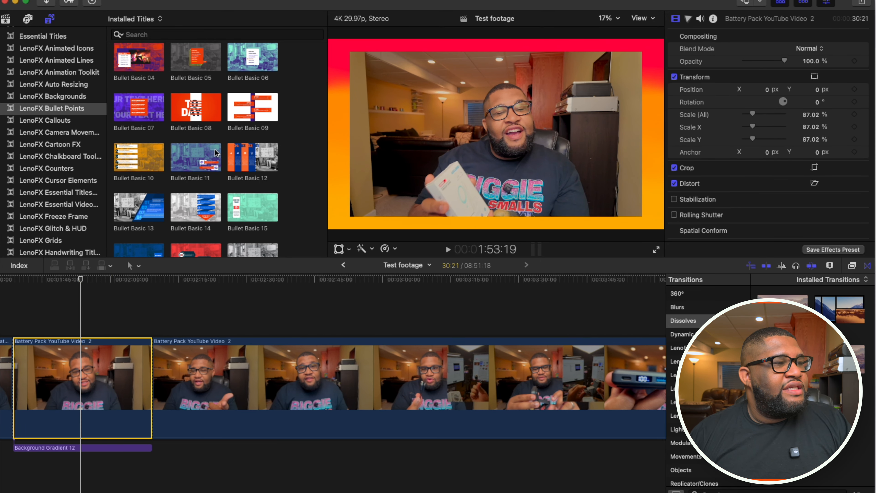
- Preview the Bullet Basic 12 title, extended to 23:09, above the footage segment after the gradient background, and delete it
{"action": "left_click_drag", "start_coordinate": [226, 247], "coordinate": [290, 328]}
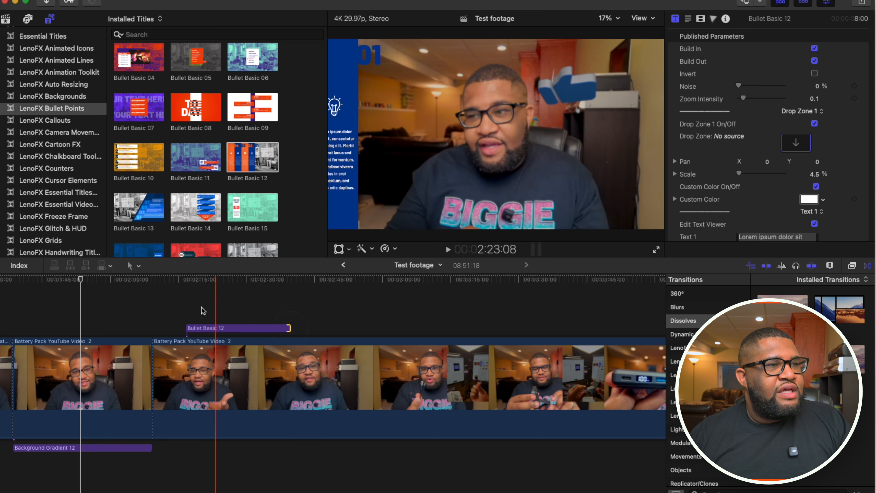
{"action": "left_click", "coordinate": [185, 296]}
{"action": "key", "text": "space"}
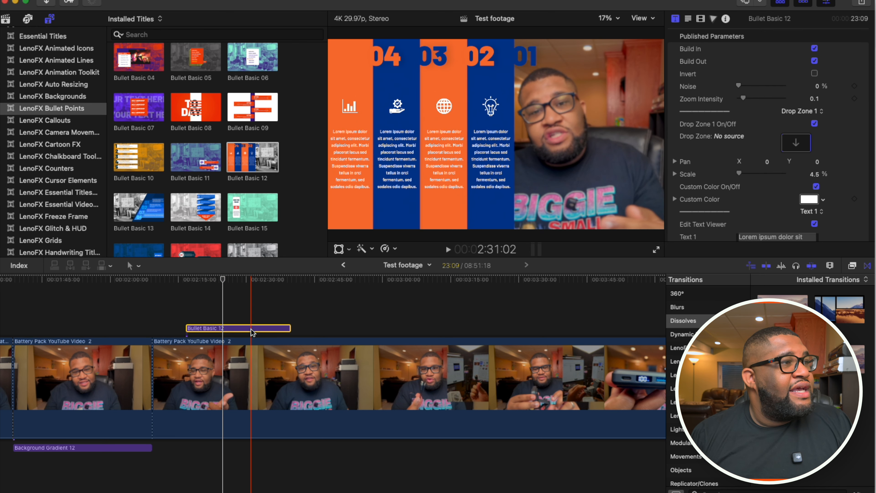
{"action": "key", "text": "Delete"}
- Preview the Bullet Minimal 07 title above the footage at 2:24:27, and delete it from the timeline
{"action": "scroll", "coordinate": [222, 194], "scroll_direction": "down", "scroll_amount": 2}
{"action": "scroll", "coordinate": [222, 194], "scroll_direction": "up", "scroll_amount": 10}
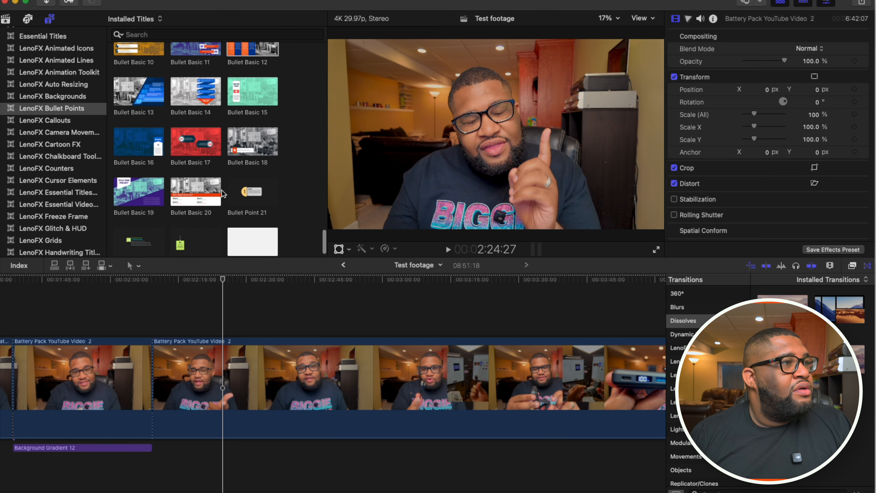
{"action": "scroll", "coordinate": [222, 193], "scroll_direction": "down", "scroll_amount": 2}
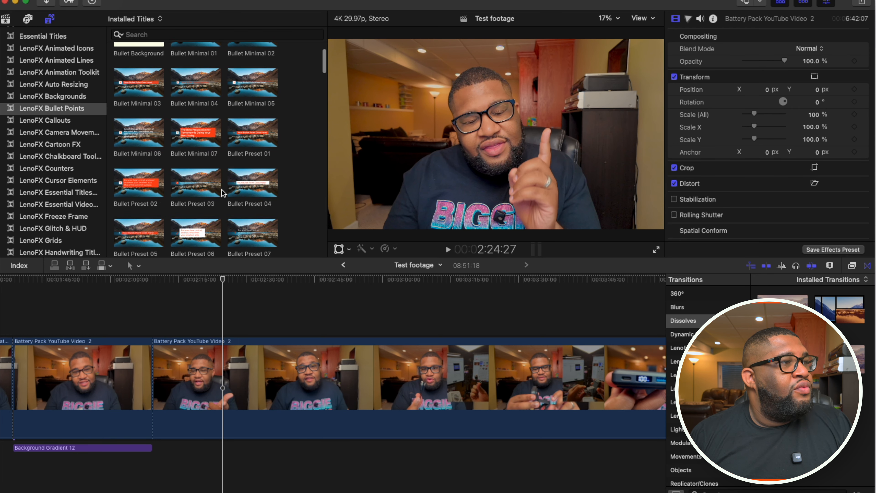
{"action": "left_click", "coordinate": [221, 283]}
{"action": "key", "text": "space"}
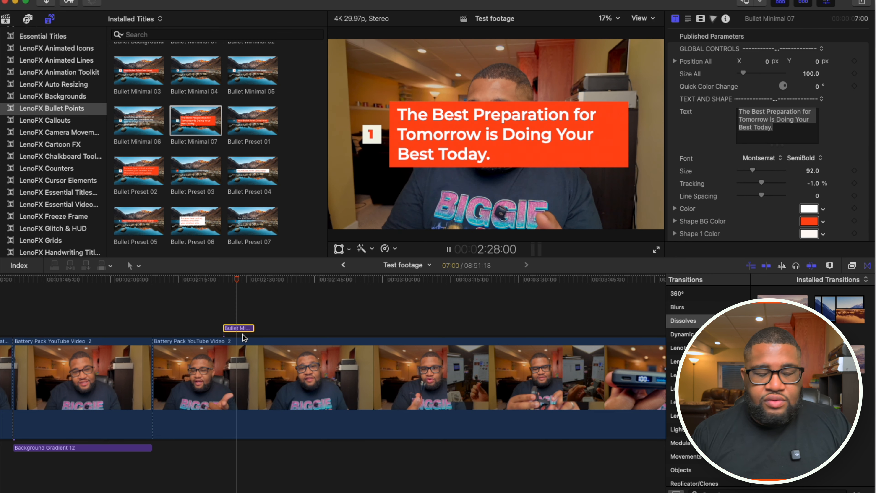
{"action": "key", "text": "space"}
{"action": "key", "text": "Delete"}
- Look over the remaining bullet point and title templates in the LenoFX Bullet Points category
{"action": "scroll", "coordinate": [206, 179], "scroll_direction": "down", "scroll_amount": 5}
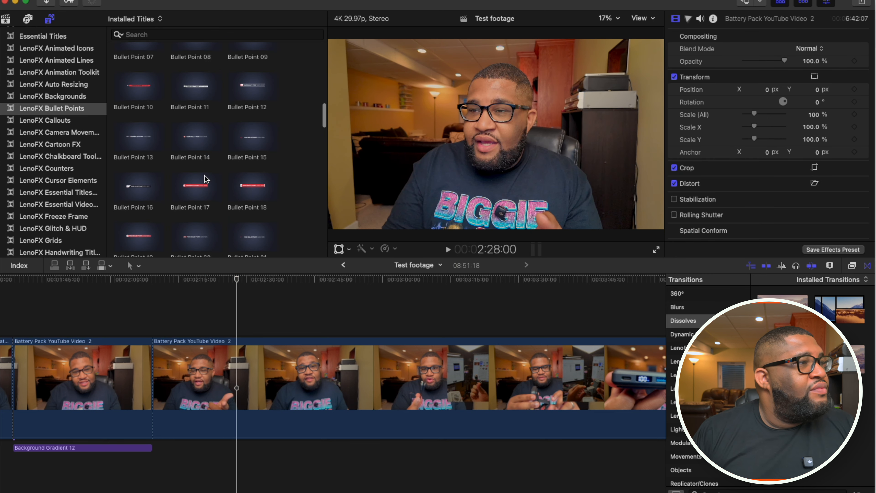
{"action": "scroll", "coordinate": [205, 176], "scroll_direction": "down", "scroll_amount": 10}
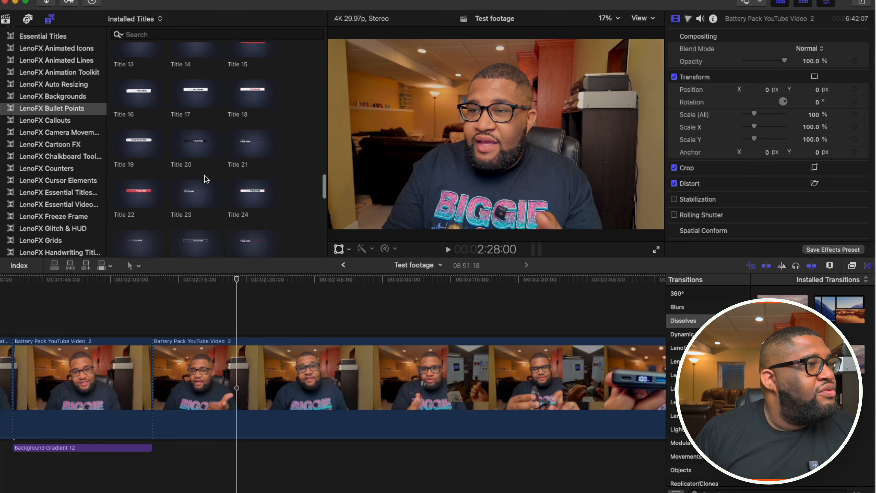
{"action": "scroll", "coordinate": [204, 176], "scroll_direction": "down", "scroll_amount": 5}
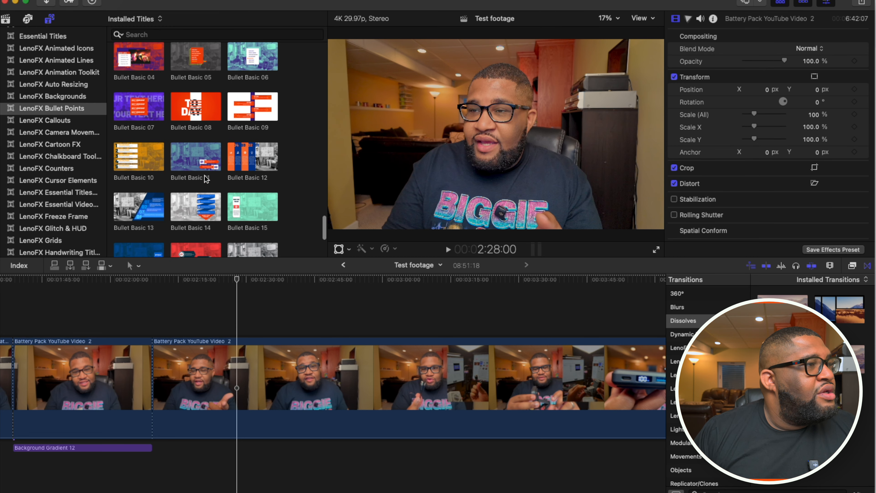
- Add the Bullet Point 22 title above the footage at 2:28:00, extend it to 9:16 and move it to X -0.39, Y 0.29
{"action": "scroll", "coordinate": [205, 178], "scroll_direction": "down", "scroll_amount": 5}
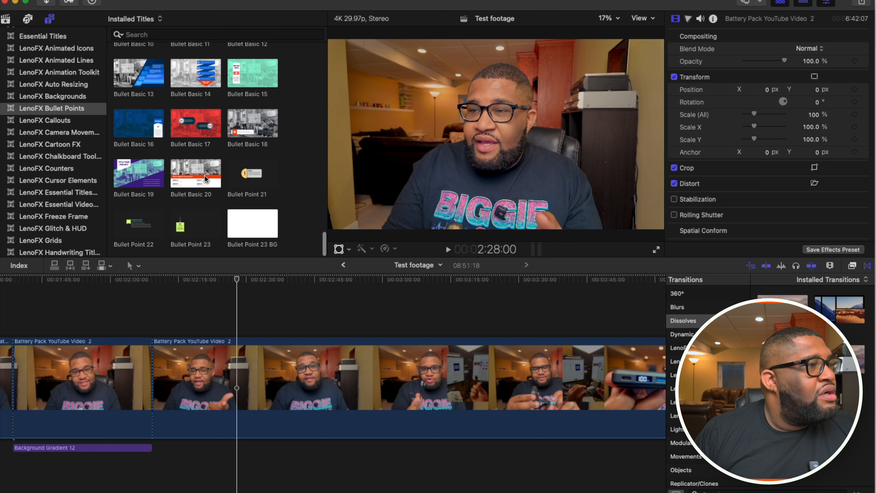
{"action": "left_click_drag", "start_coordinate": [118, 220], "coordinate": [239, 319]}
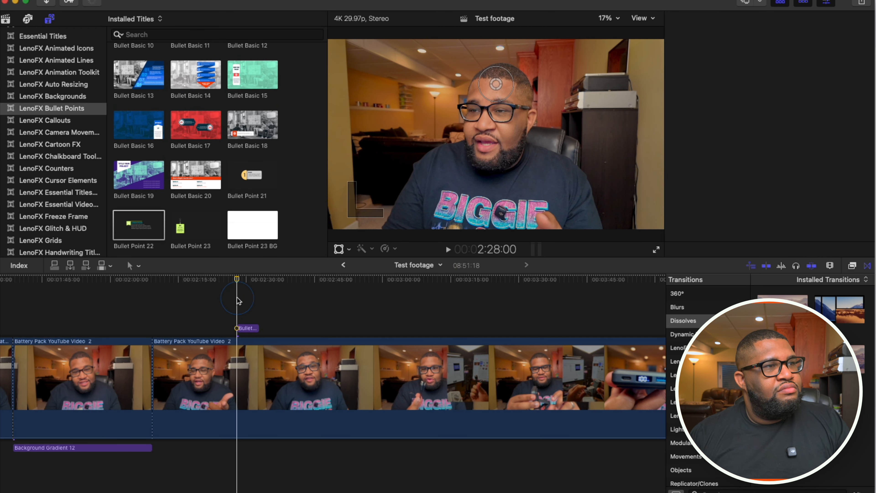
{"action": "key", "text": "space"}
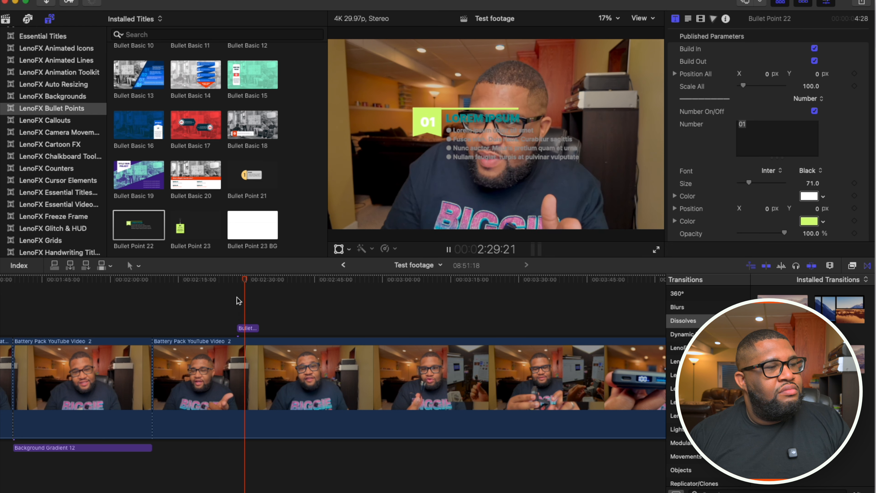
{"action": "left_click", "coordinate": [248, 327]}
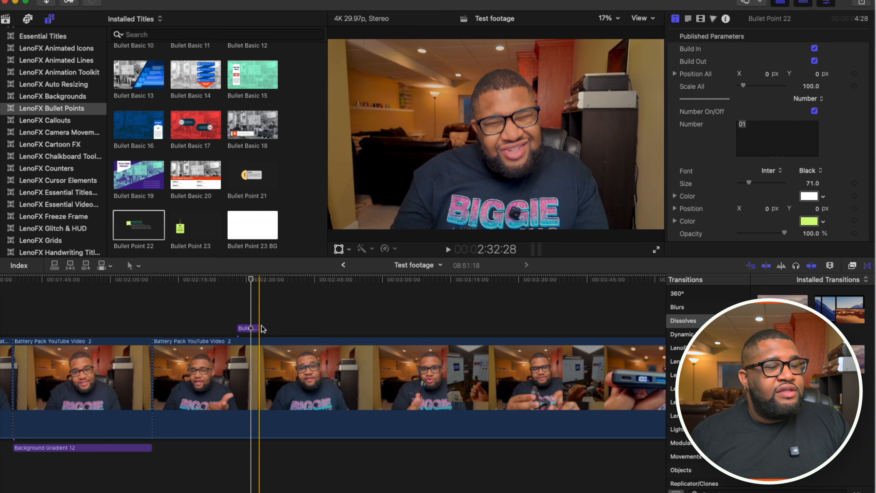
{"action": "left_click_drag", "start_coordinate": [257, 326], "coordinate": [279, 328]}
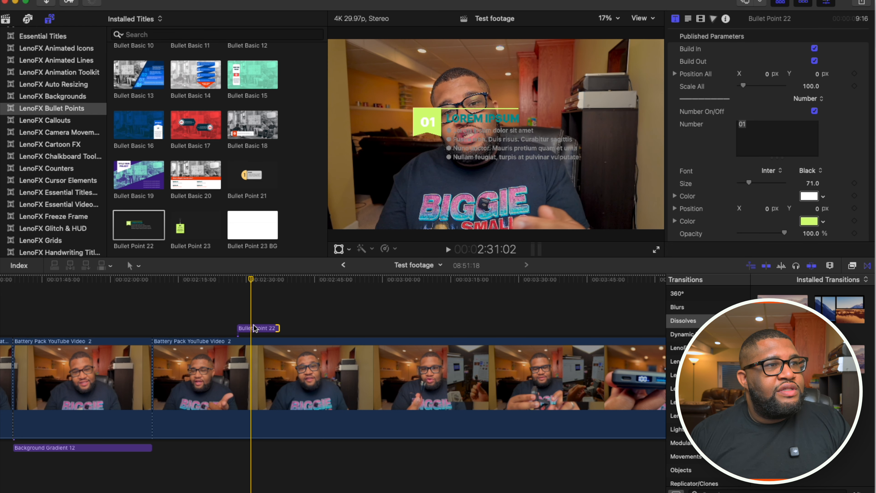
{"action": "left_click_drag", "start_coordinate": [492, 85], "coordinate": [433, 53]}
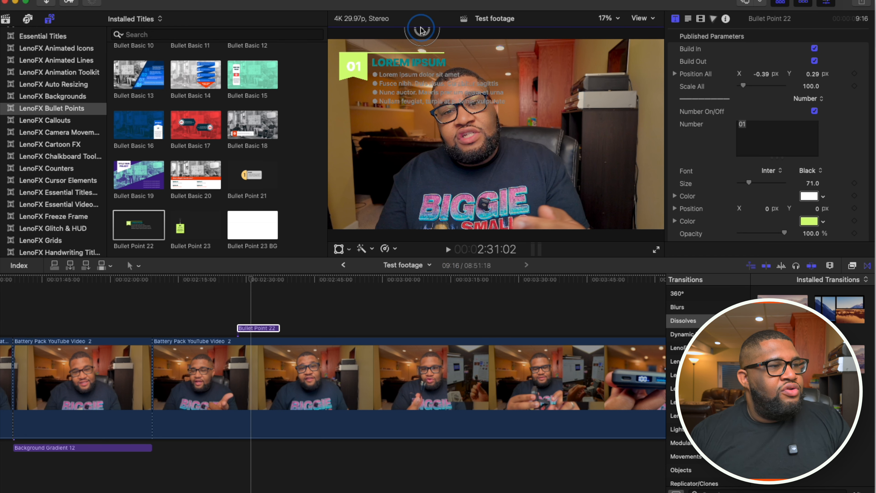
- Duplicate the Bullet Point 22 title above itself, trim its start to 7:28, move it down to Y -0.07 and set its number to 02
{"action": "left_click", "coordinate": [254, 329]}
{"action": "left_click_drag", "start_coordinate": [254, 330], "coordinate": [257, 315]}
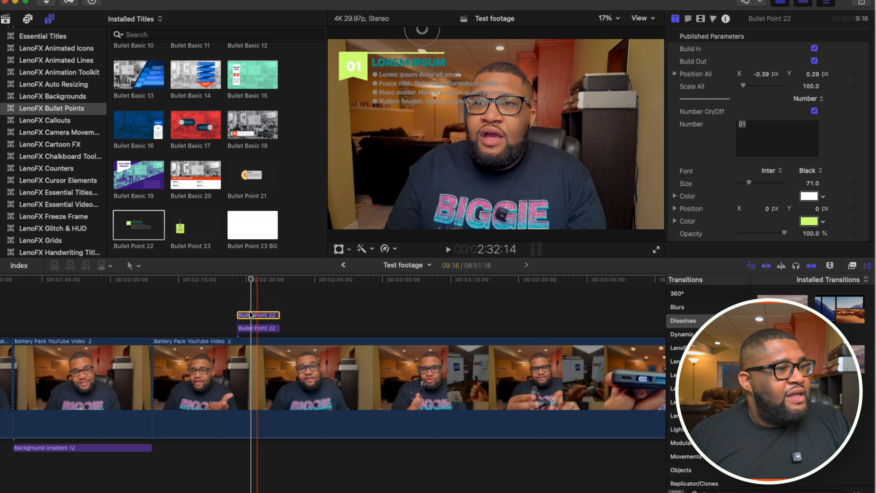
{"action": "left_click_drag", "start_coordinate": [238, 314], "coordinate": [246, 314]}
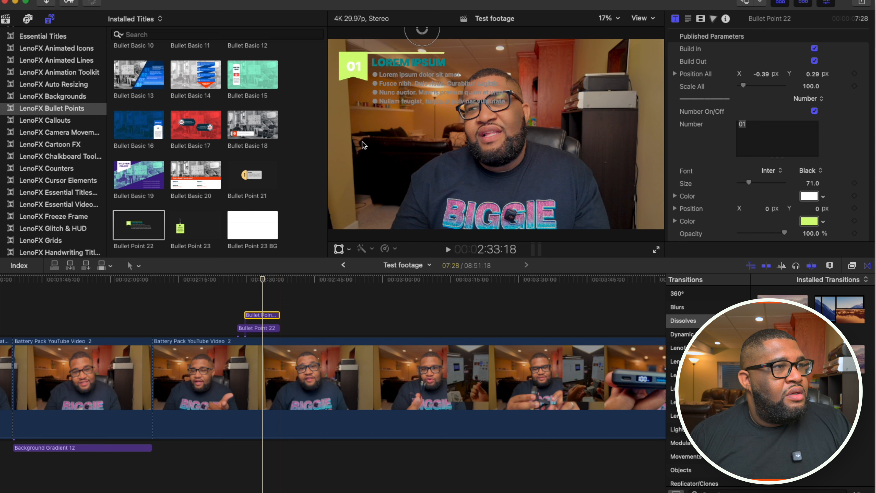
{"action": "left_click_drag", "start_coordinate": [422, 34], "coordinate": [421, 97]}
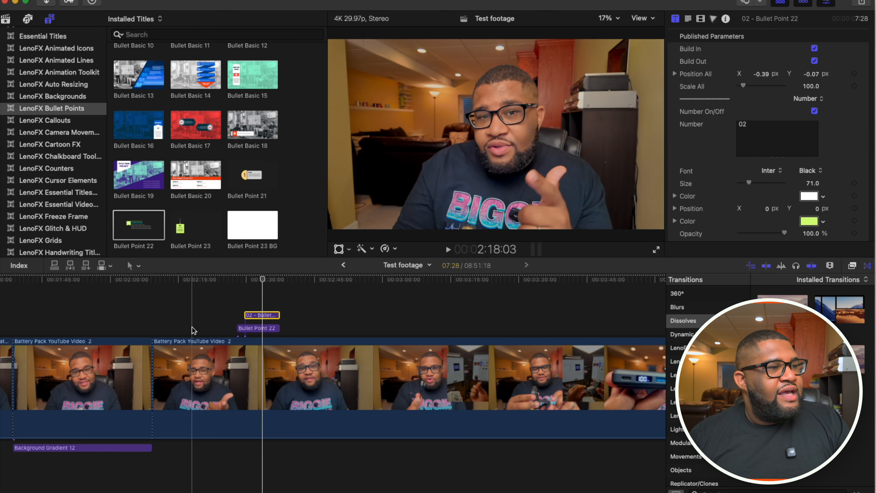
- Preview the two stacked Bullet Point 22 titles together and delete both from the timeline
{"action": "left_click", "coordinate": [235, 296]}
{"action": "key", "text": "space"}
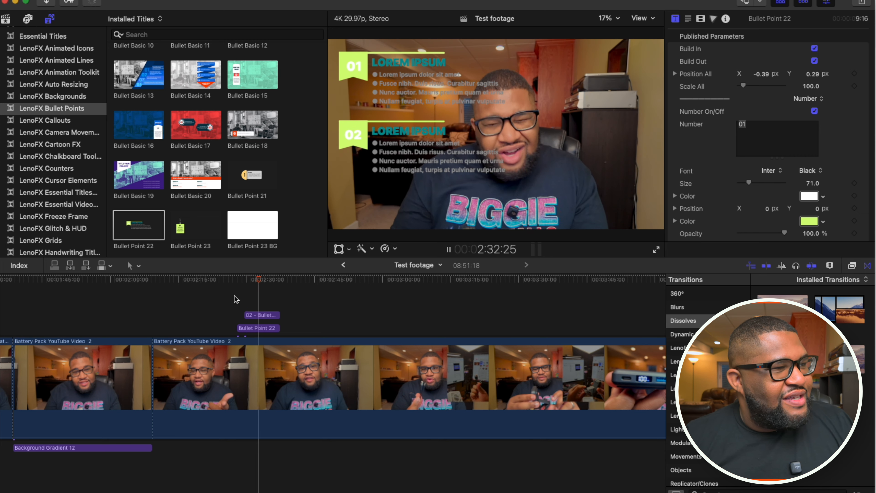
{"action": "key", "text": "space"}
{"action": "left_click_drag", "start_coordinate": [235, 295], "coordinate": [249, 324]}
{"action": "key", "text": "Delete"}
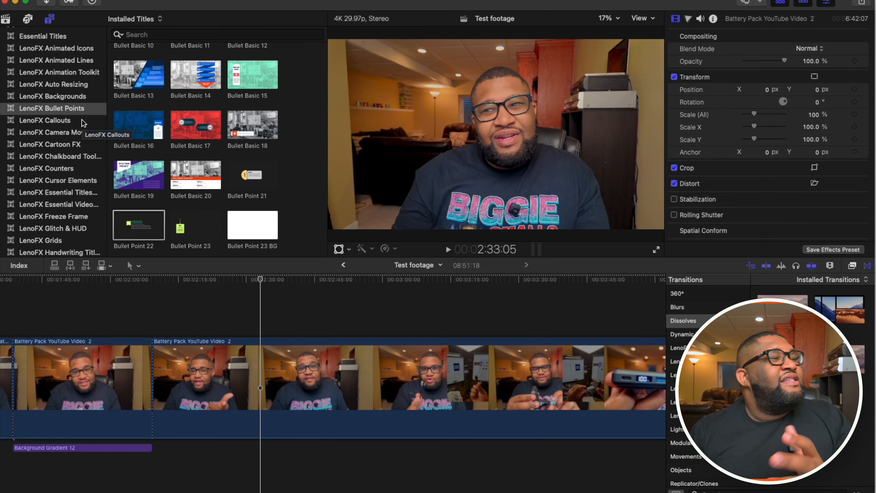
- Open the LenoFX Smart Titles category and preview the Smart Waves 02 title above the footage at about 2:31
{"action": "scroll", "coordinate": [81, 119], "scroll_direction": "down", "scroll_amount": 6}
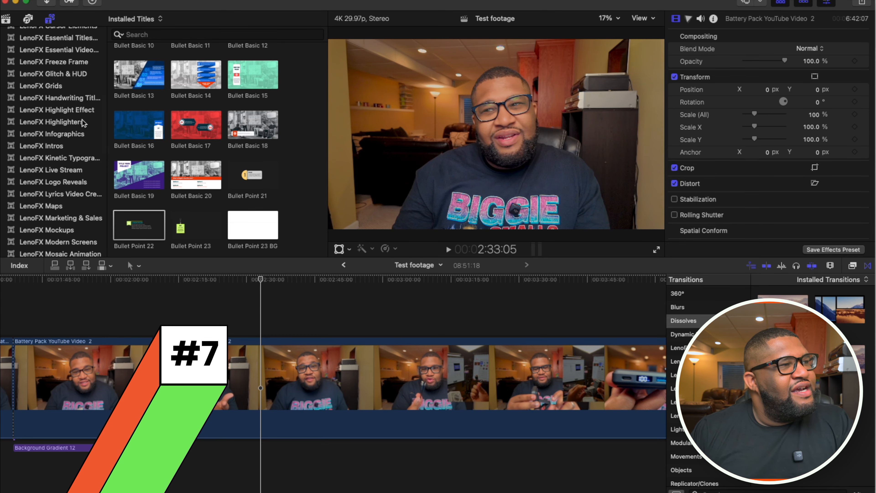
{"action": "scroll", "coordinate": [82, 120], "scroll_direction": "down", "scroll_amount": 7}
{"action": "left_click", "coordinate": [62, 201]}
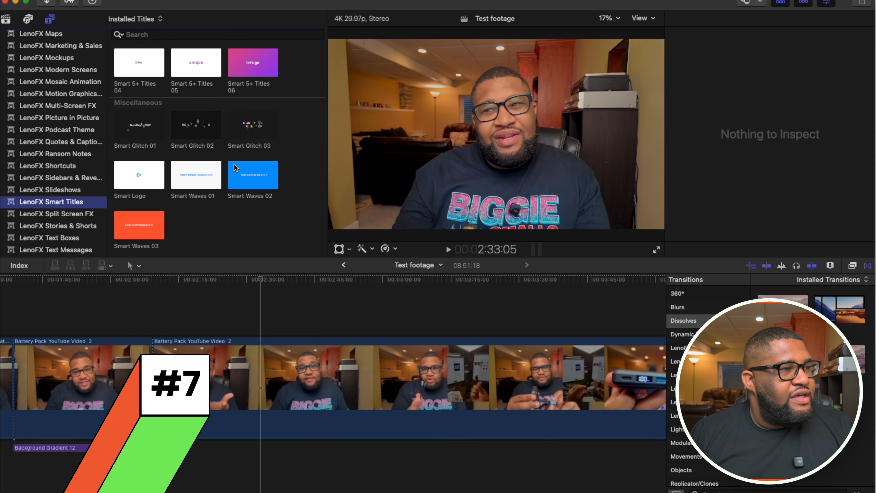
{"action": "left_click_drag", "start_coordinate": [244, 176], "coordinate": [254, 310]}
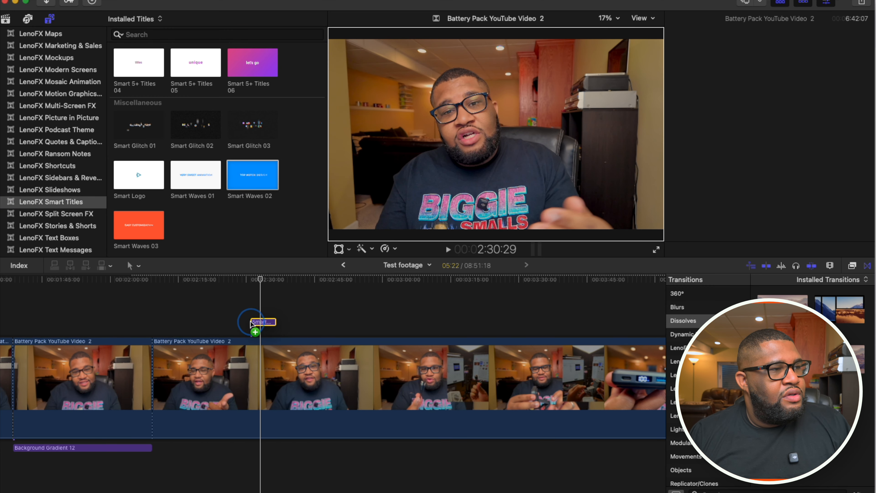
{"action": "key", "text": "space"}
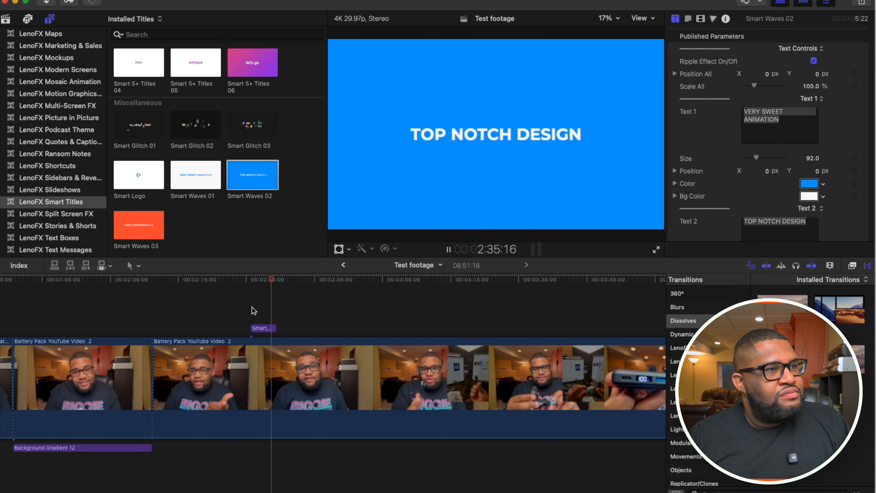
- Copy the Smart Waves 02 title into the vertical Test Vlog project of the Shorts Galore event, just before the 20-second mark
{"action": "left_click", "coordinate": [255, 326]}
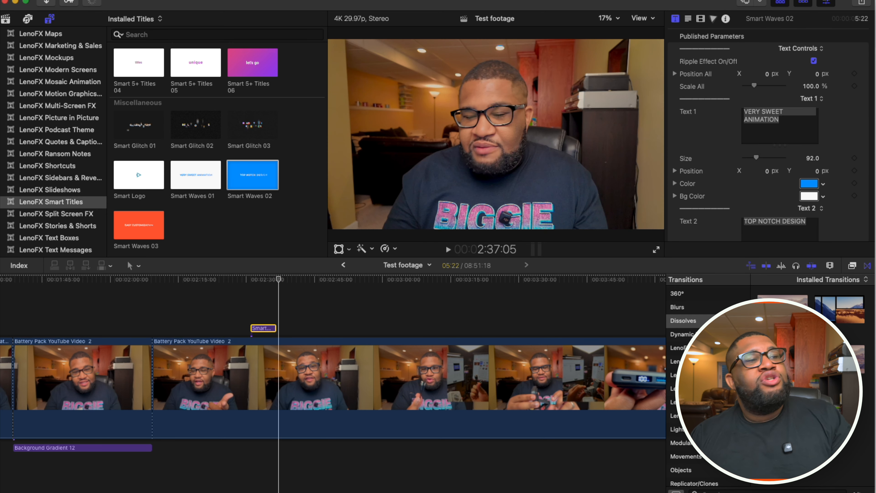
{"action": "left_click", "coordinate": [5, 20]}
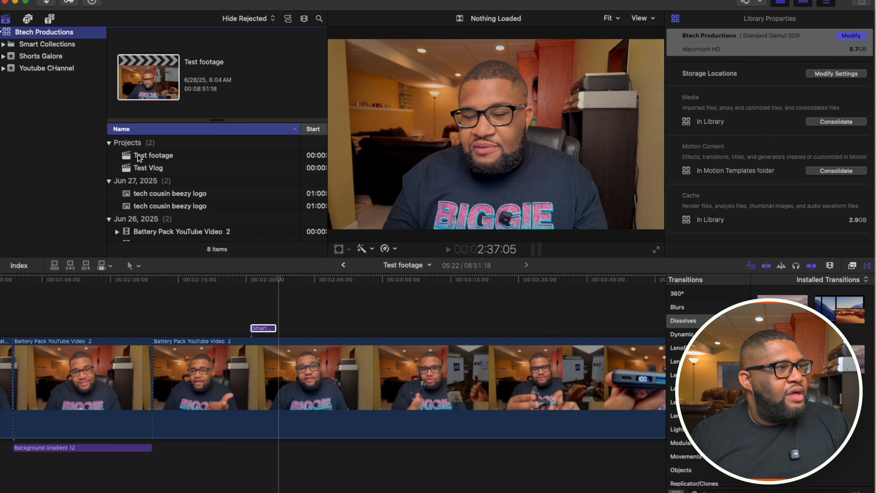
{"action": "left_click", "coordinate": [76, 59]}
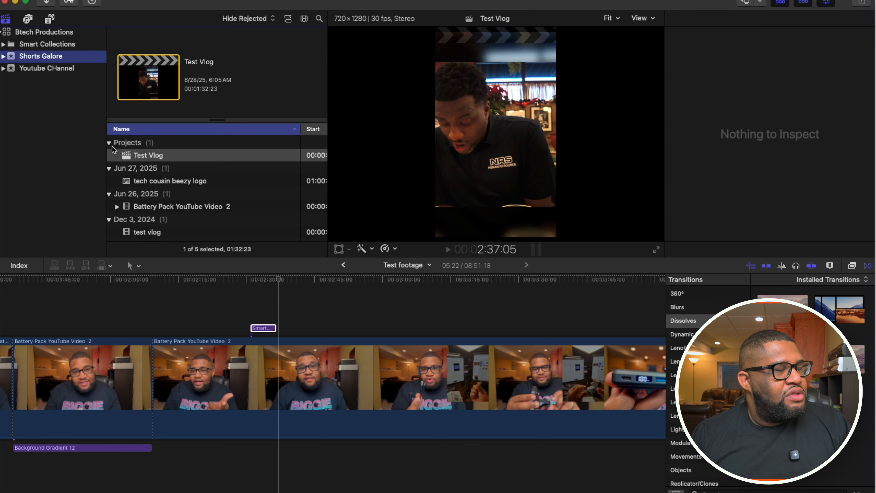
{"action": "double_click", "coordinate": [123, 155]}
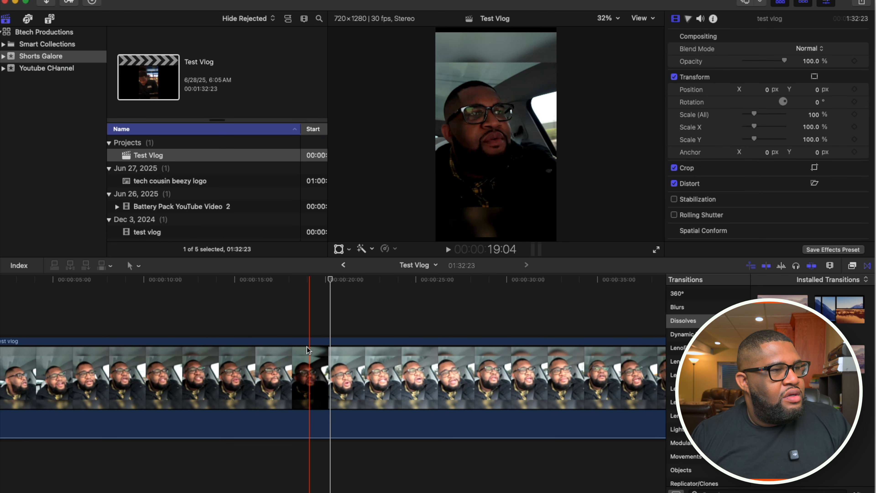
{"action": "key", "text": "super+v"}
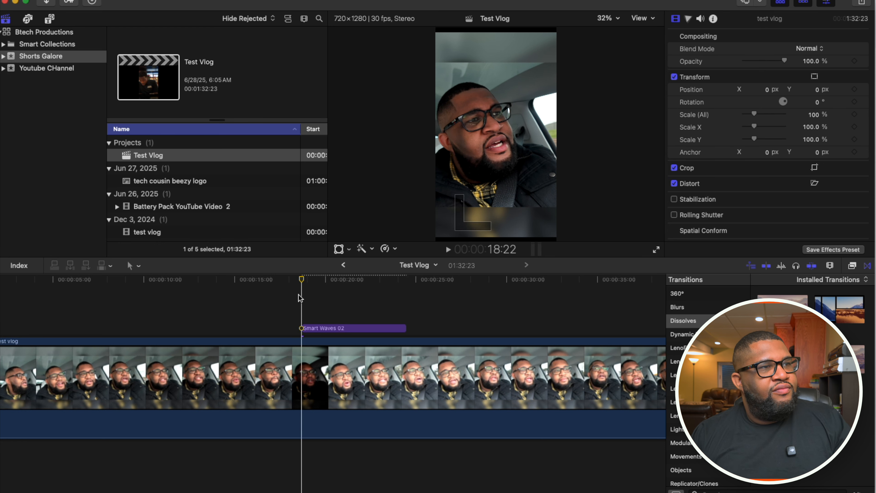
- Preview the Smart Waves 02 title in the vertical project and set its Text 1 size to 84
{"action": "key", "text": "space"}
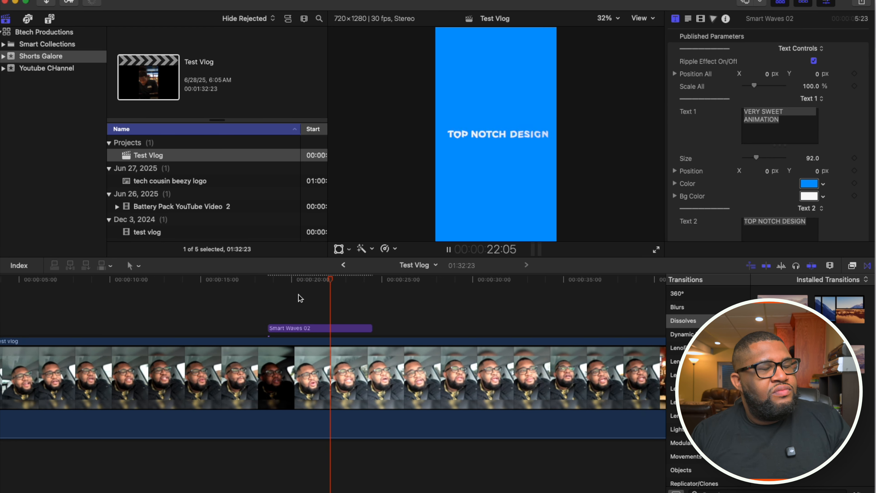
{"action": "key", "text": "space"}
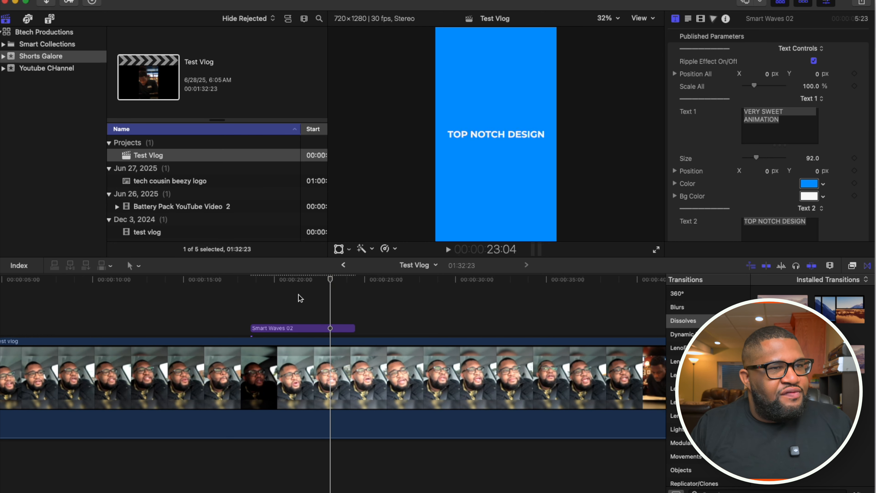
{"action": "left_click", "coordinate": [251, 310]}
{"action": "key", "text": "space"}
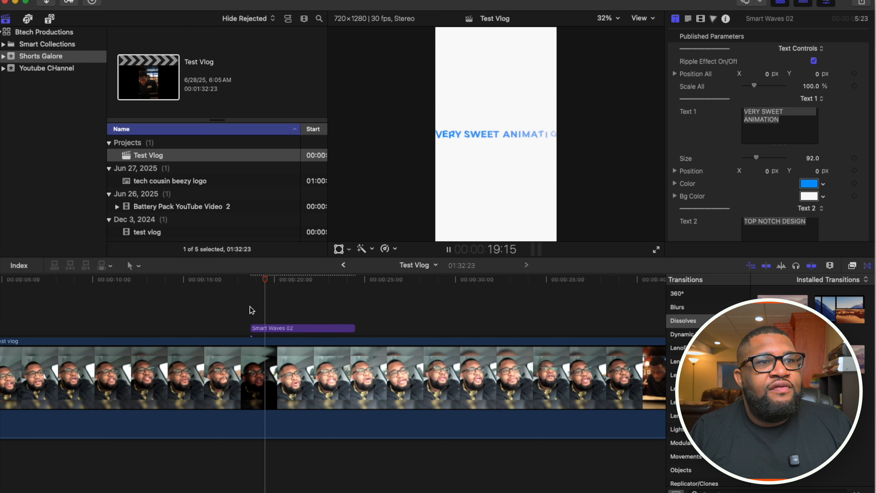
{"action": "key", "text": "space"}
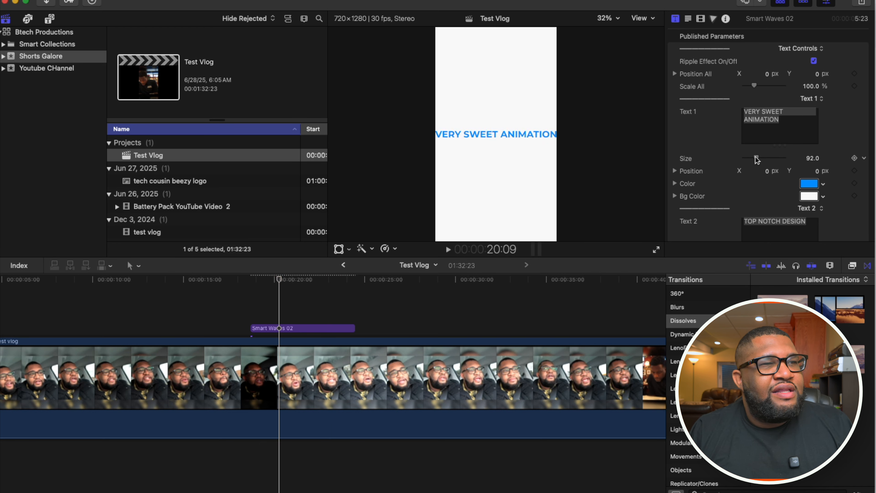
{"action": "left_click_drag", "start_coordinate": [756, 158], "coordinate": [754, 159]}
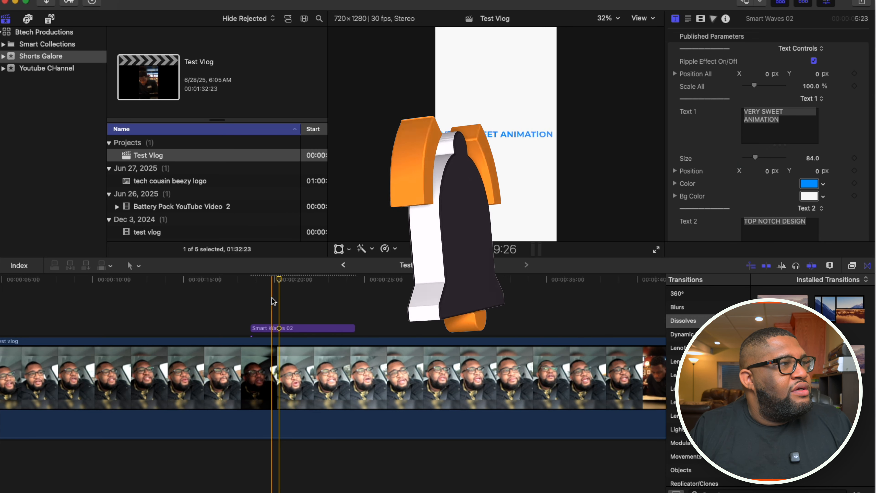
- Return to the LenoFX Smart Titles templates and delete the Smart Waves 02 title from the Test Vlog timeline
{"action": "left_click", "coordinate": [49, 19]}
{"action": "left_click", "coordinate": [284, 339]}
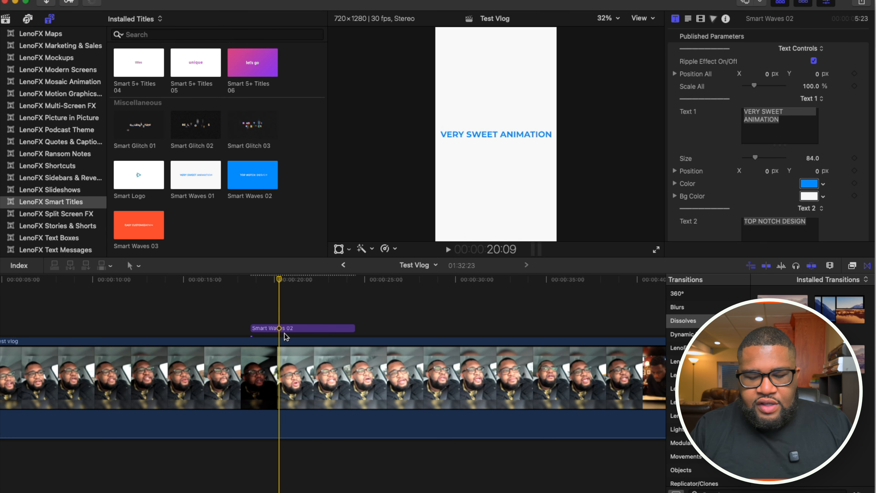
{"action": "key", "text": "Delete"}
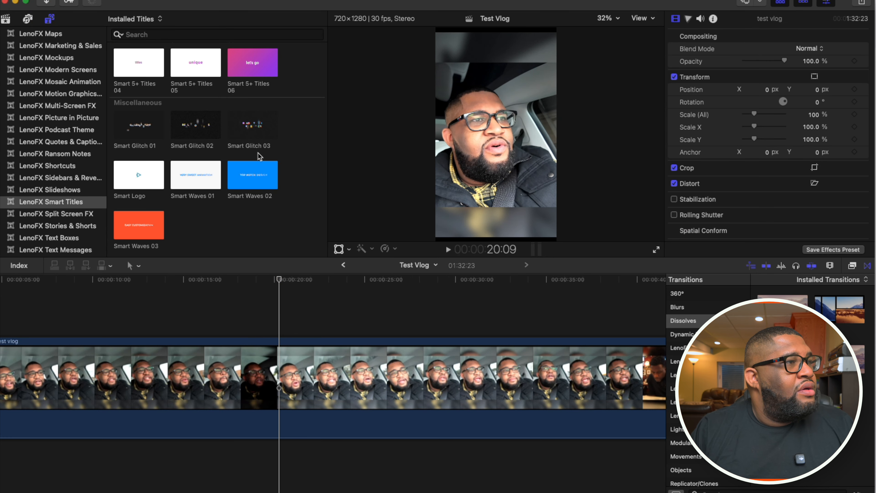
- Place the Smart 1 Title 06 template above the clip in the Test footage project just before 3:00 and preview it
{"action": "scroll", "coordinate": [258, 152], "scroll_direction": "up", "scroll_amount": 10}
{"action": "scroll", "coordinate": [257, 152], "scroll_direction": "up", "scroll_amount": 10}
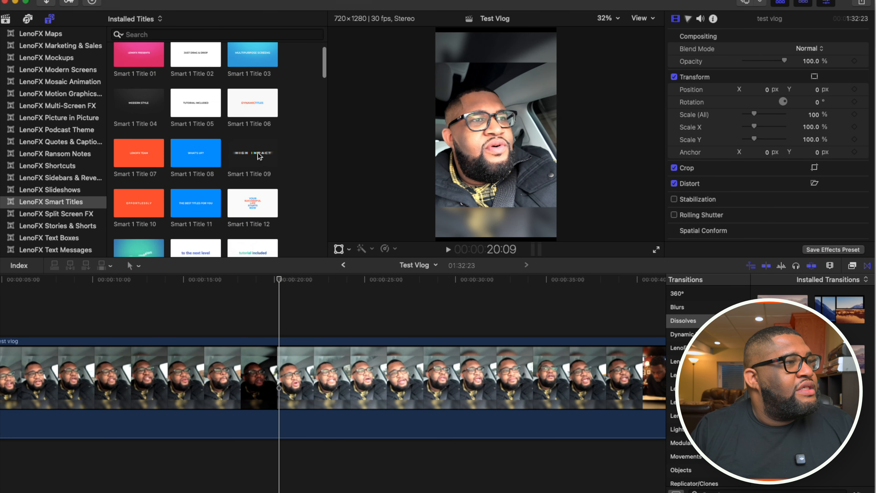
{"action": "left_click_drag", "start_coordinate": [196, 138], "coordinate": [231, 302]}
{"action": "key", "text": "/"}
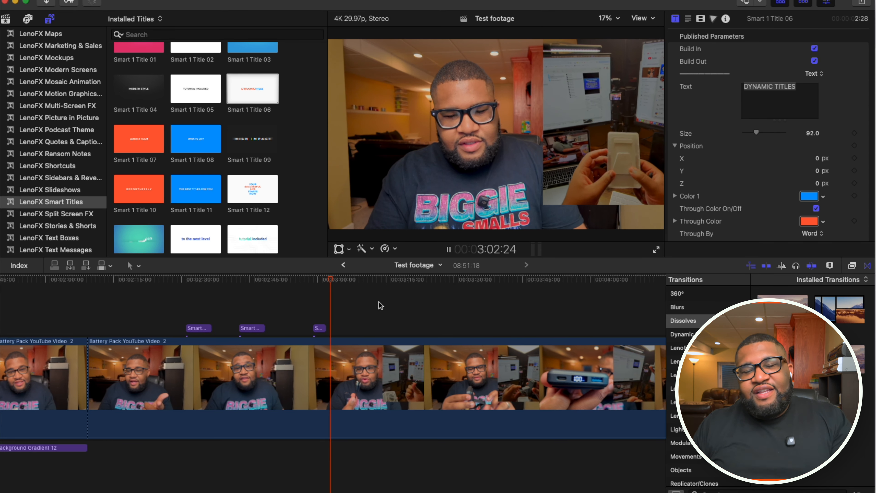
{"action": "key", "text": "space"}
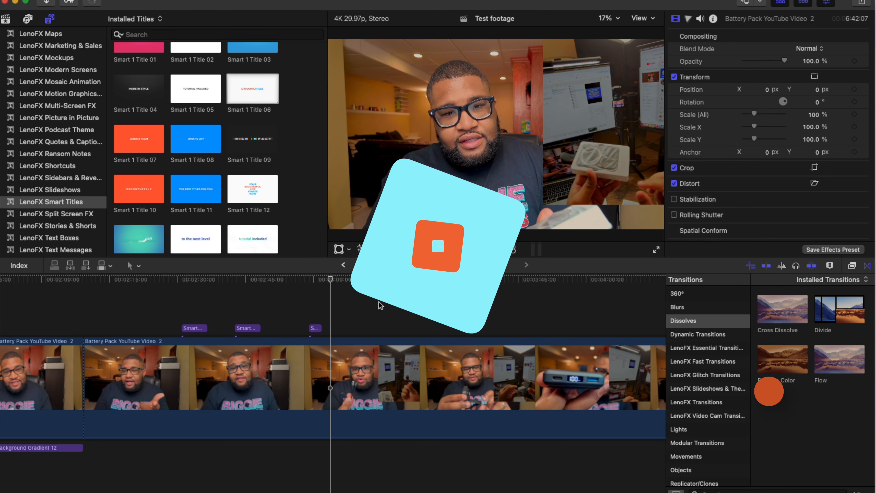